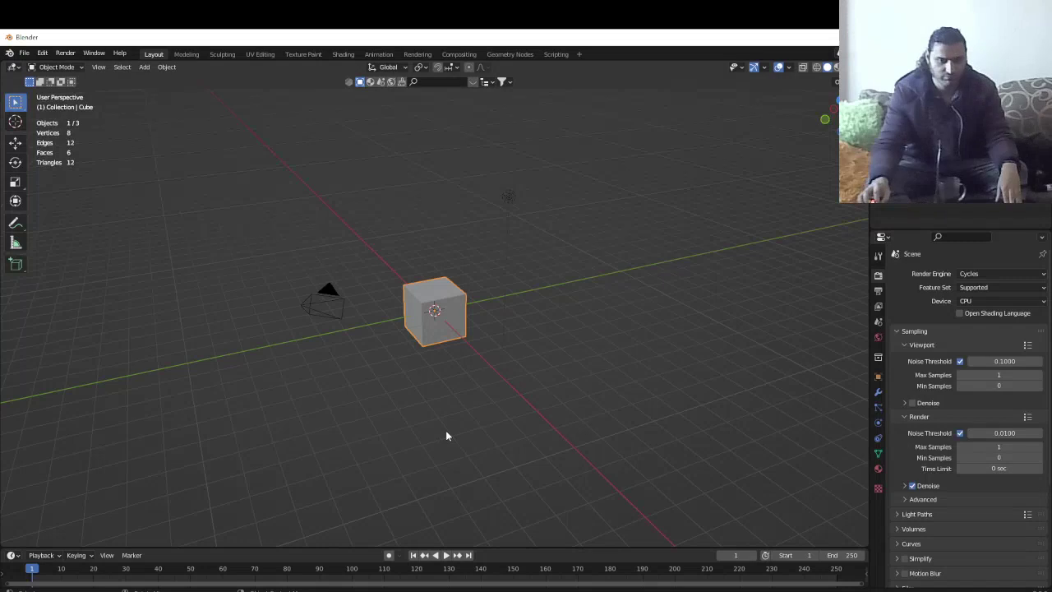
Switch to the browser, view the VRM Add-on for Blender page with its latest version 2.12.2 download link, and return to Blender
{"action": "key", "text": "alt+Tab"}
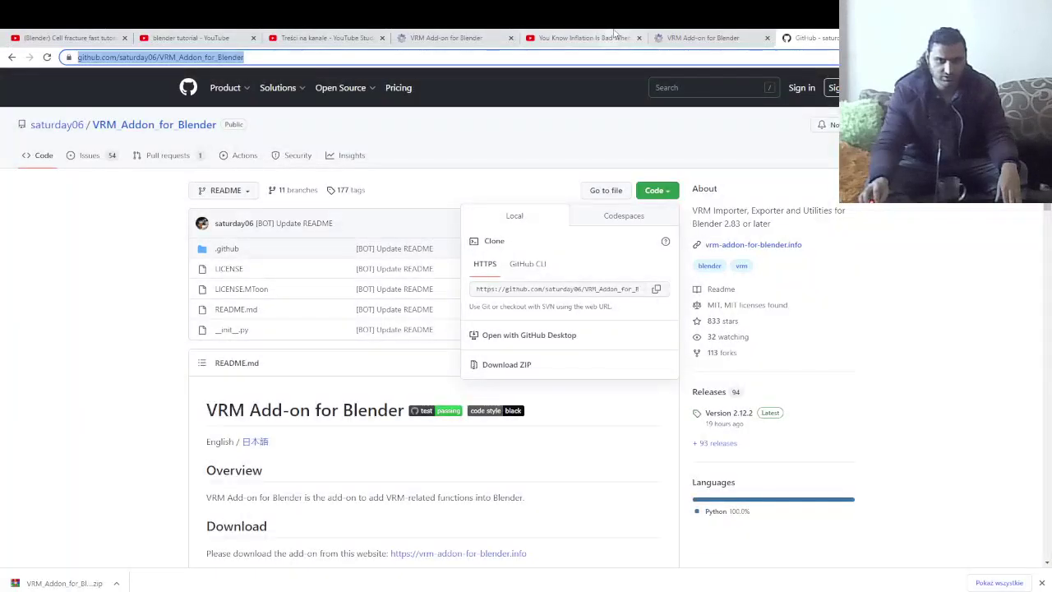
{"action": "left_click", "coordinate": [703, 38]}
{"action": "left_click", "coordinate": [327, 451]}
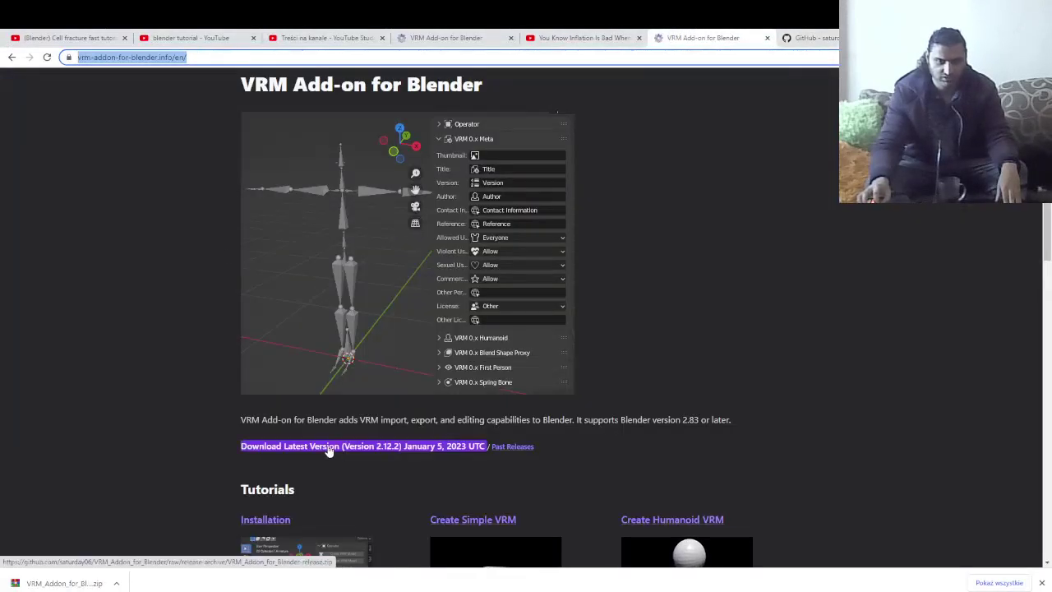
{"action": "key", "text": "alt+Tab"}
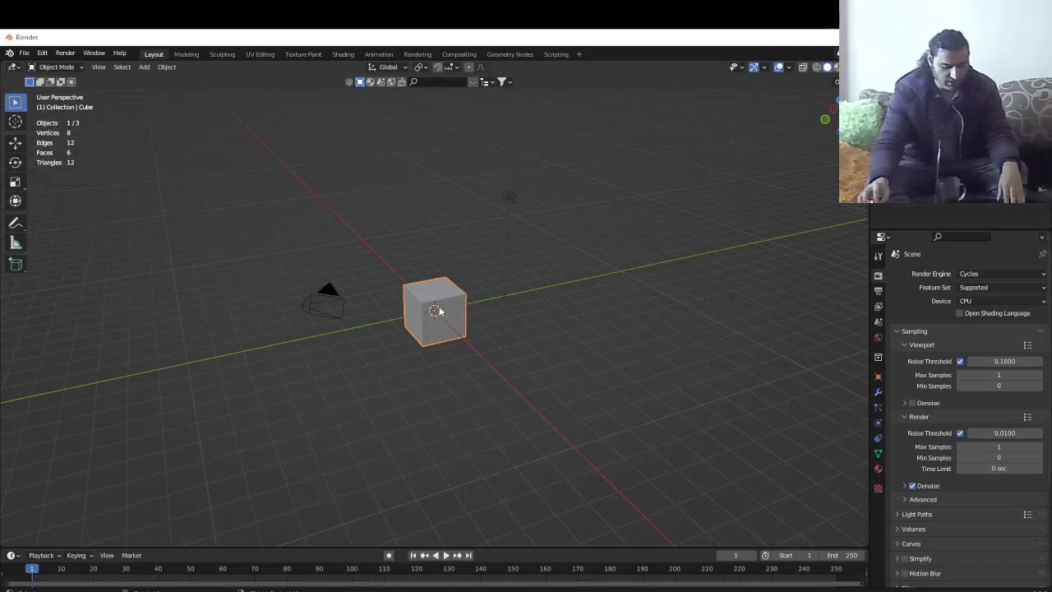
Delete the default cube and import the FBX character from the leonard folder inside the desktop's 3D models folder
{"action": "key", "text": "Delete"}
{"action": "left_click", "coordinate": [25, 53]}
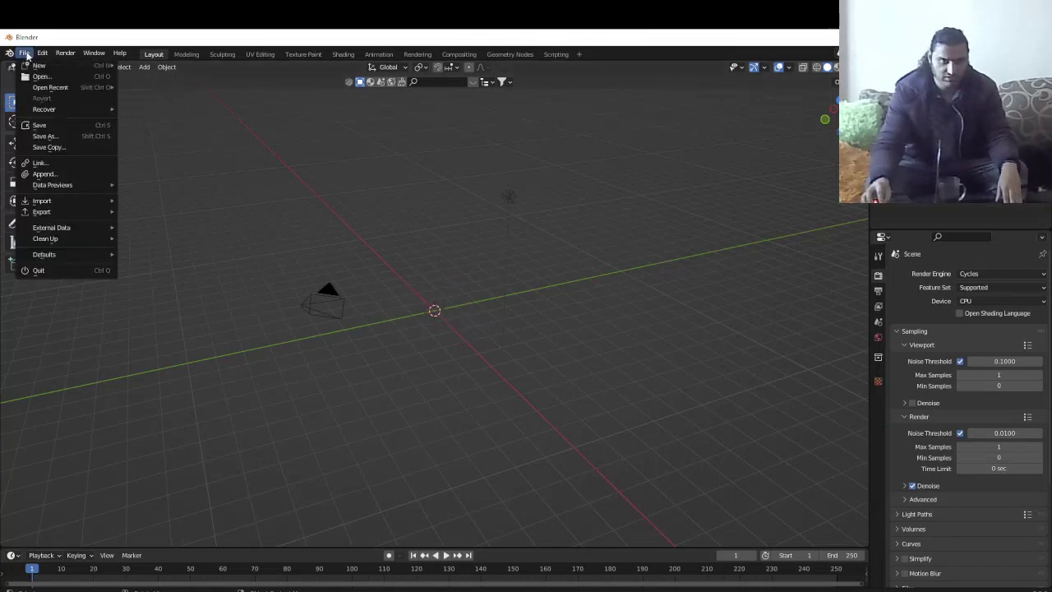
{"action": "mouse_move", "coordinate": [80, 200]}
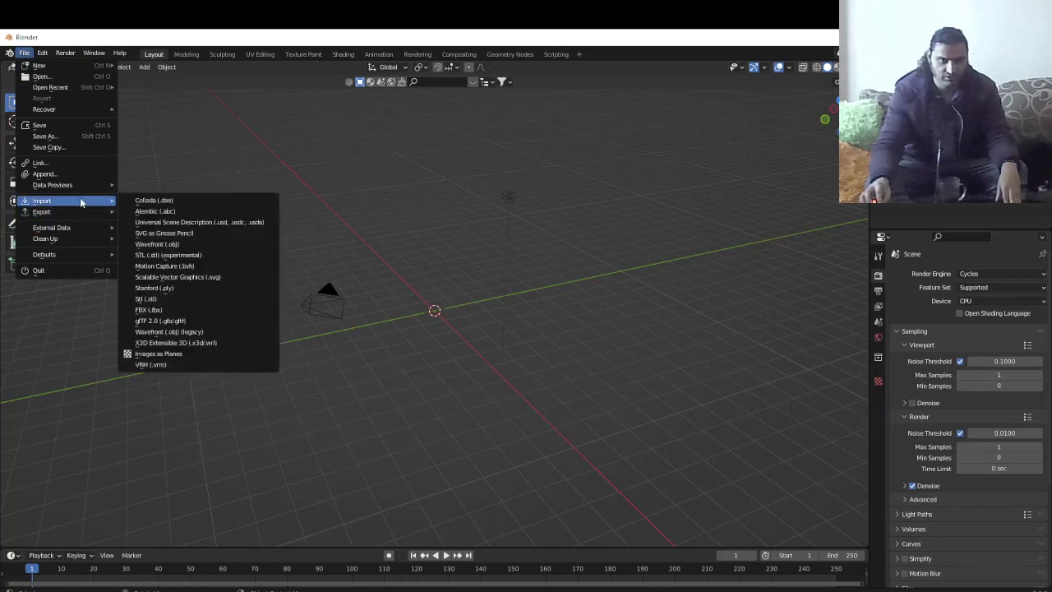
{"action": "left_click", "coordinate": [203, 311]}
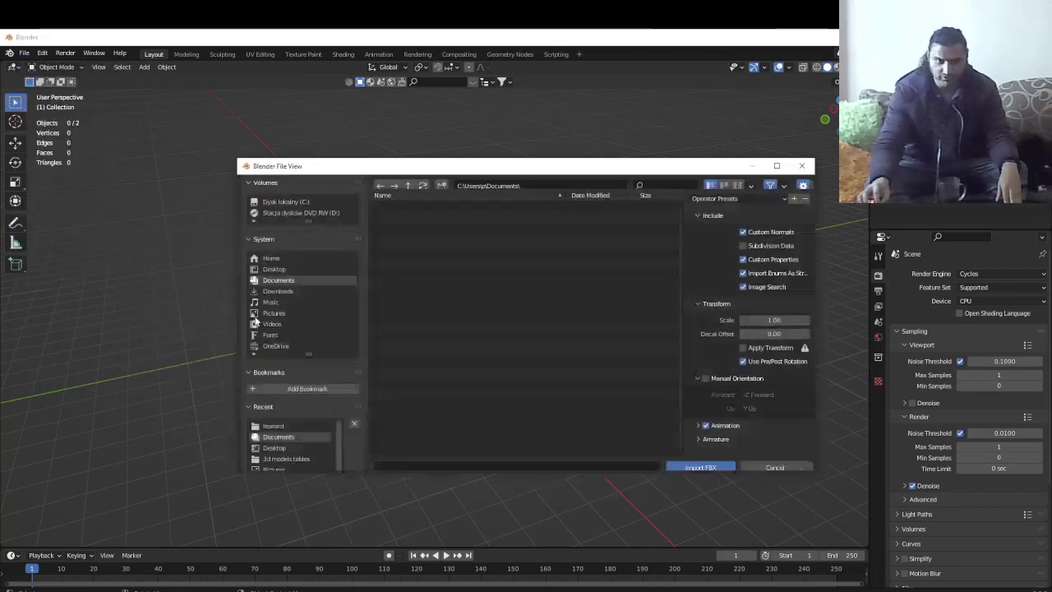
{"action": "scroll", "coordinate": [463, 399], "scroll_direction": "down", "scroll_amount": 8}
{"action": "scroll", "coordinate": [436, 420], "scroll_direction": "down", "scroll_amount": 1}
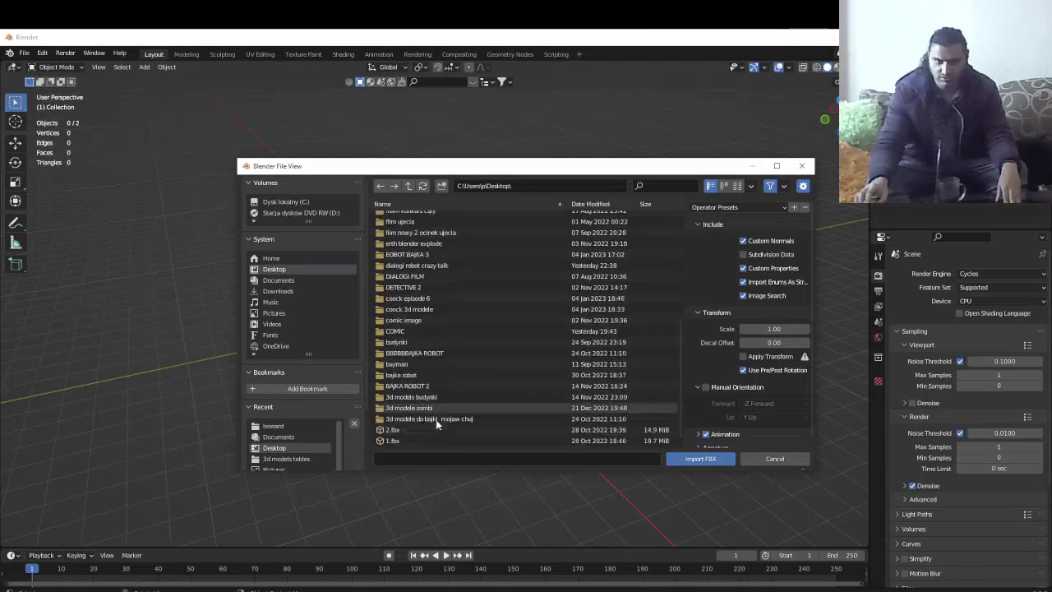
{"action": "double_click", "coordinate": [433, 419]}
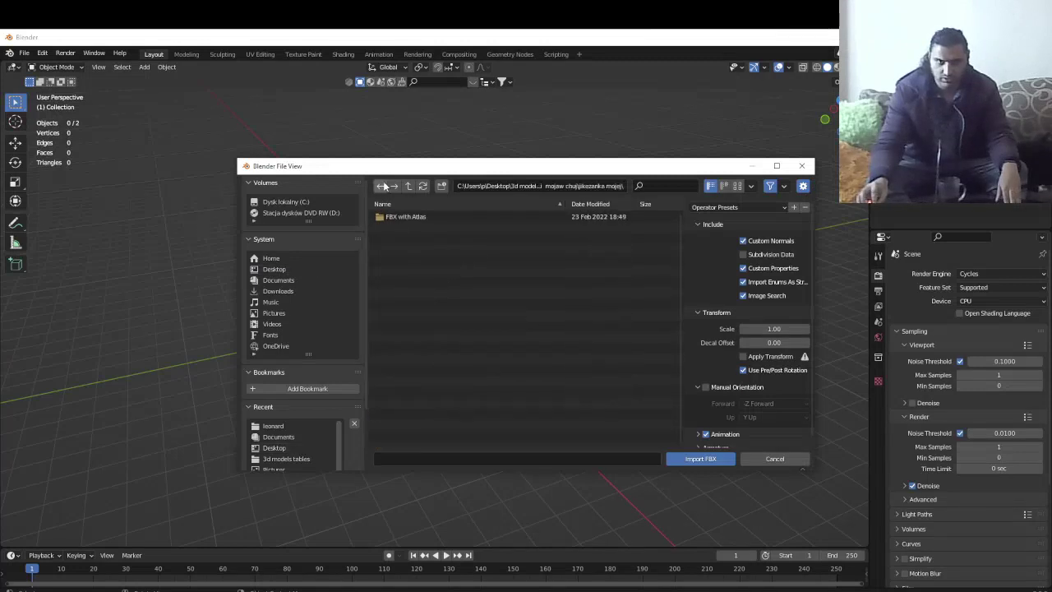
{"action": "left_click", "coordinate": [408, 185]}
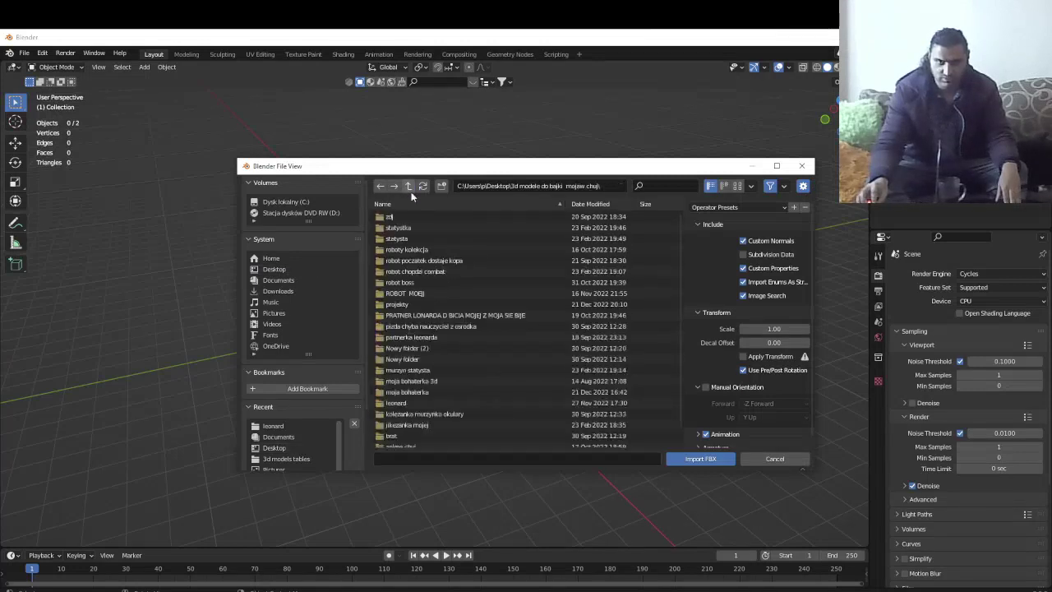
{"action": "double_click", "coordinate": [425, 402]}
{"action": "double_click", "coordinate": [441, 336]}
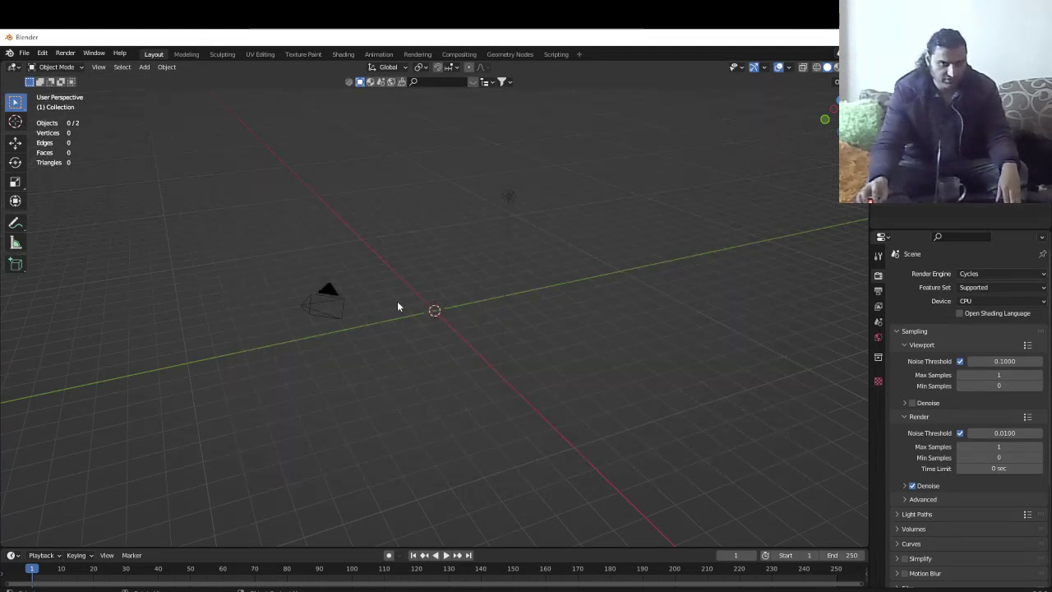
Delete the imported character's armature and the scene camera
{"action": "scroll", "coordinate": [444, 309], "scroll_direction": "up", "scroll_amount": 4}
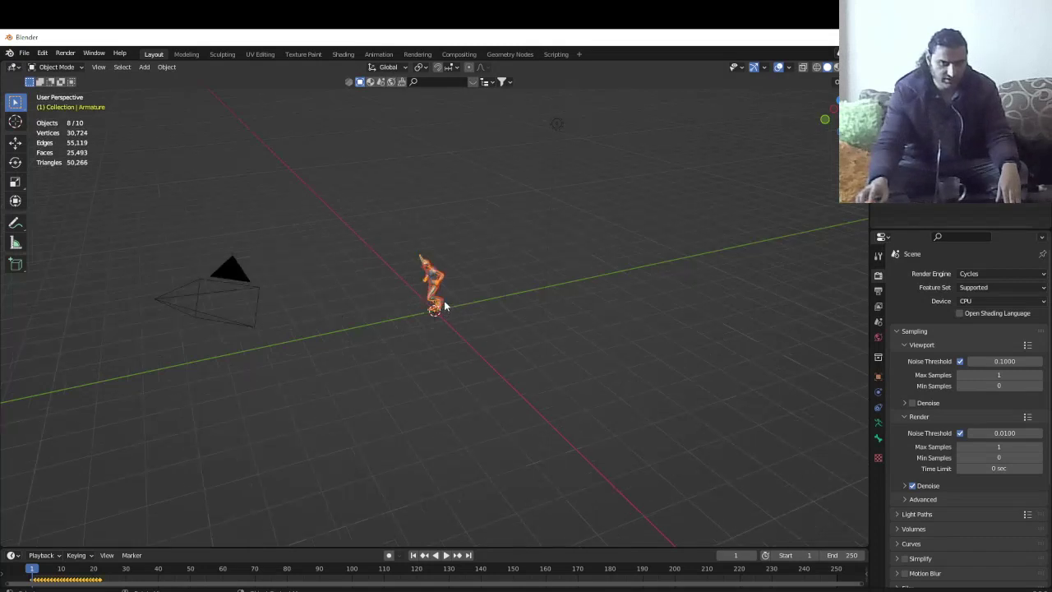
{"action": "left_click", "coordinate": [412, 232]}
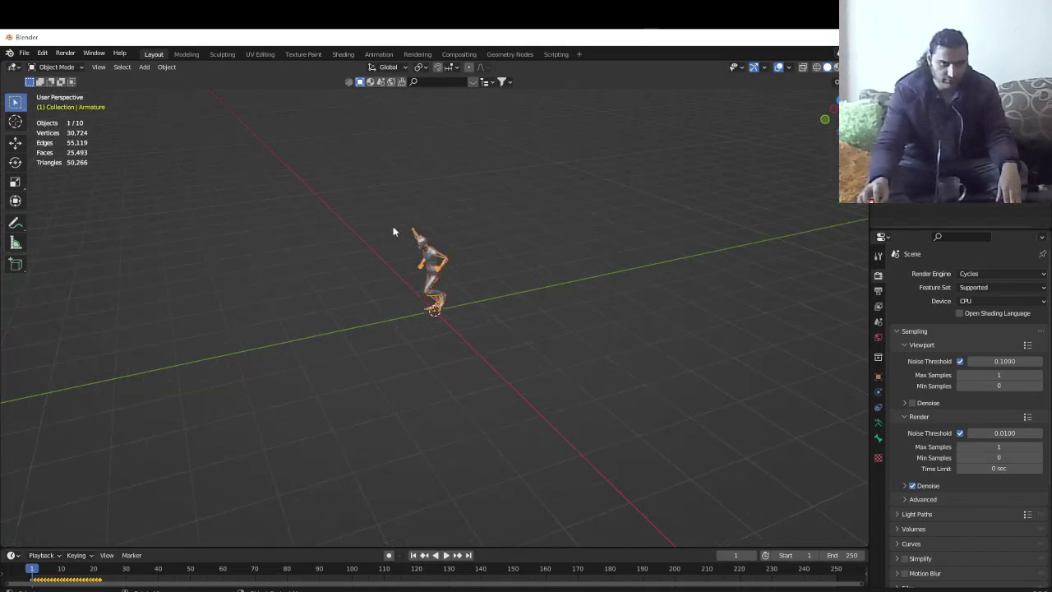
{"action": "key", "text": "x"}
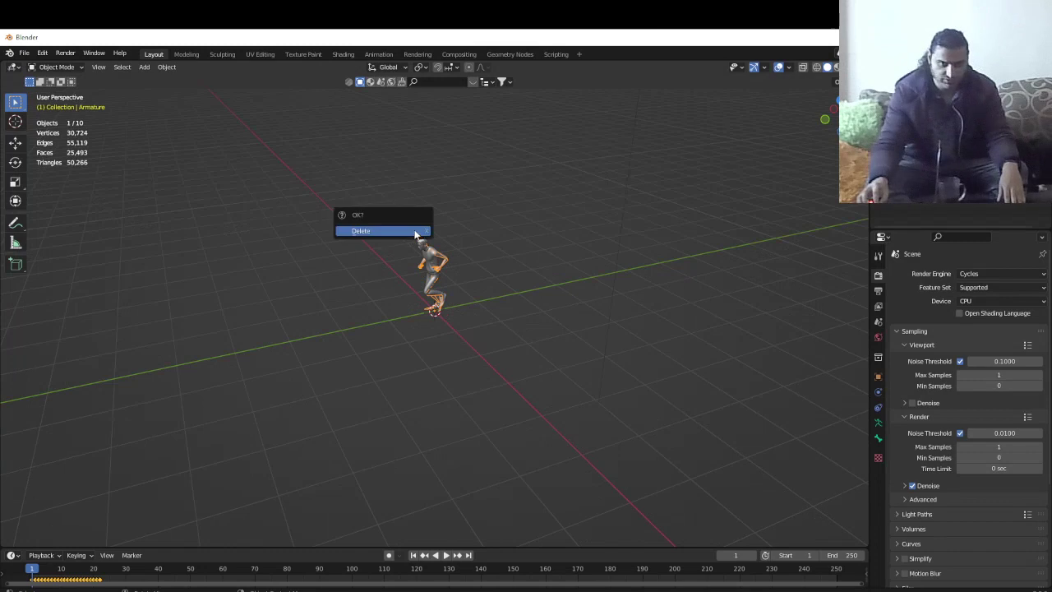
{"action": "left_click", "coordinate": [417, 229]}
{"action": "left_click", "coordinate": [413, 312]}
{"action": "left_click", "coordinate": [421, 307]}
{"action": "key", "text": "x"}
{"action": "left_click", "coordinate": [430, 309]}
Select all objects, scale them to about -0.28, and rotate them 90 degrees about the X axis
{"action": "key", "text": "a"}
{"action": "key", "text": "s"}
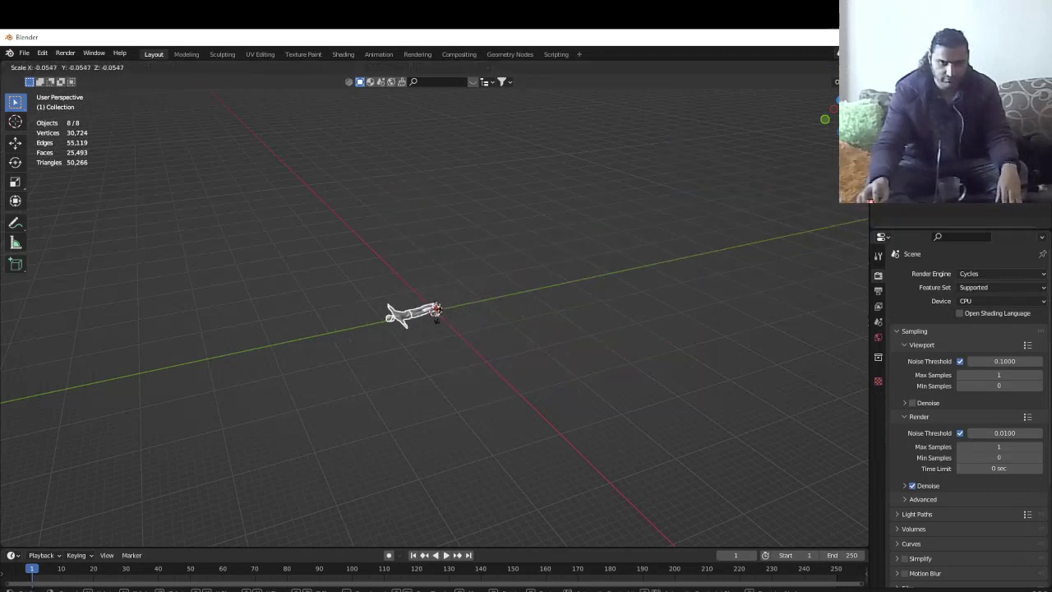
{"action": "left_click", "coordinate": [435, 316]}
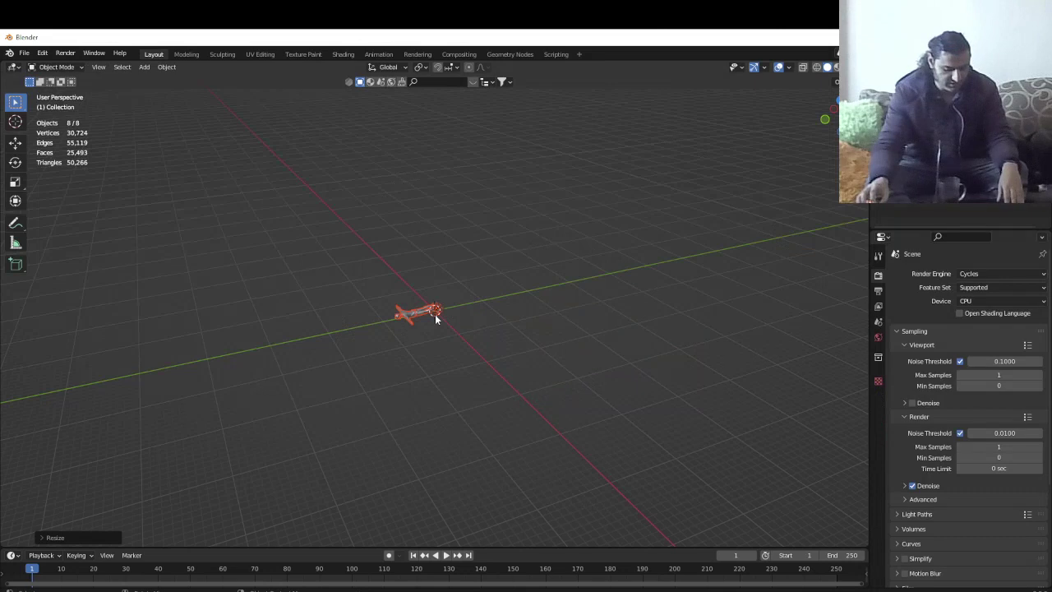
{"action": "key", "text": "ctrl+z"}
{"action": "key", "text": "s"}
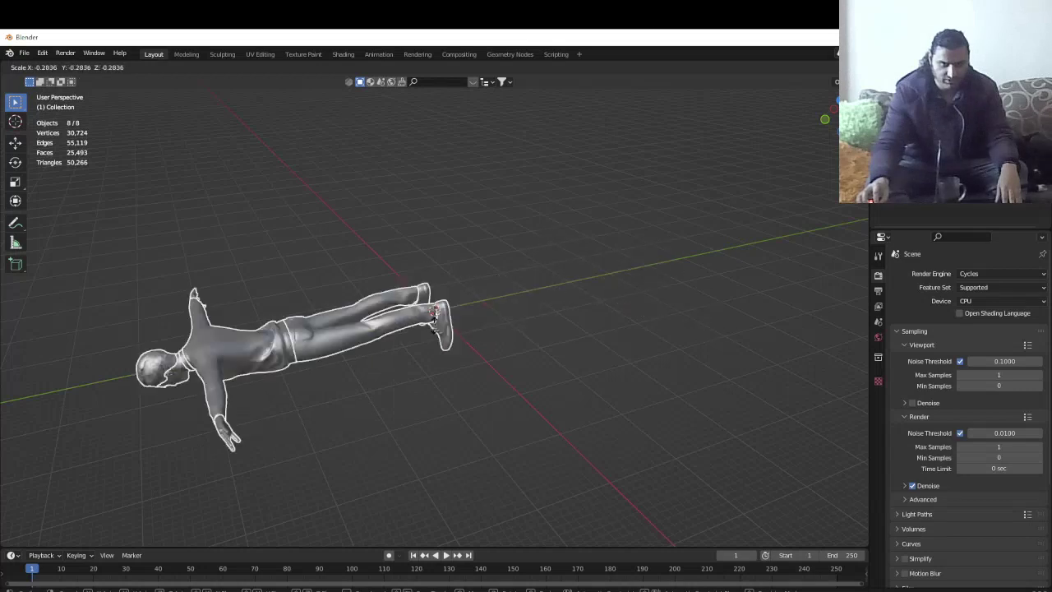
{"action": "left_click", "coordinate": [434, 310]}
{"action": "type", "text": "rx90"}
{"action": "key", "text": "Return"}
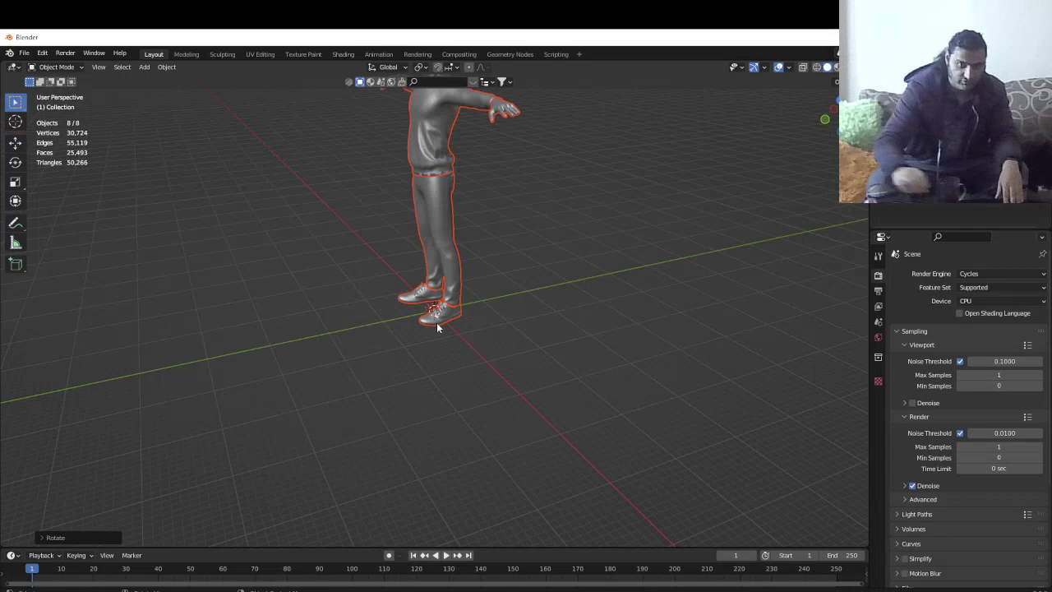
Scale all selected objects down to about 0.15 and view the character from the front
{"action": "key", "text": "s"}
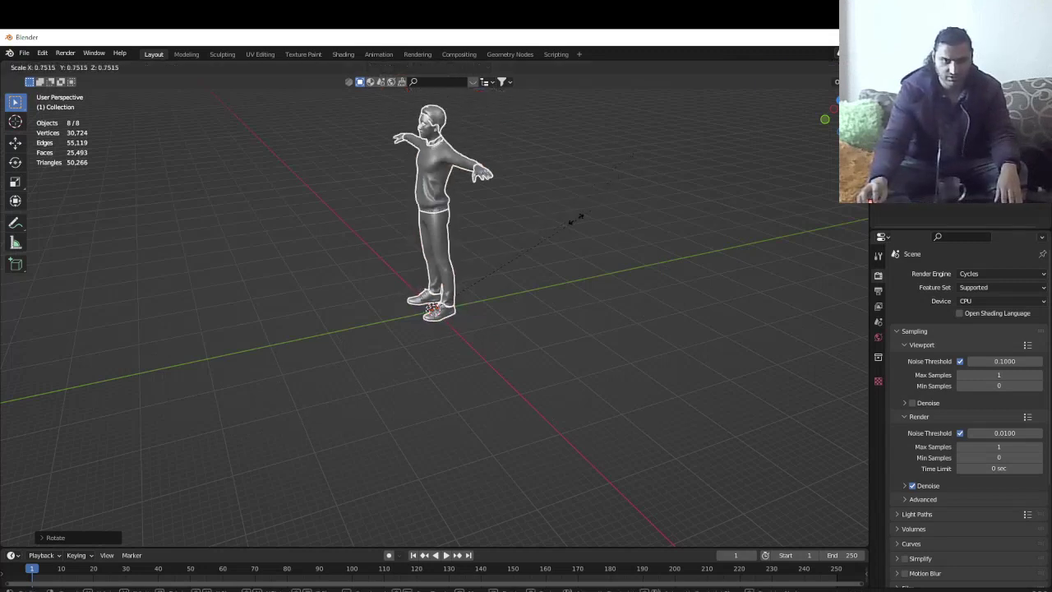
{"action": "left_click", "coordinate": [469, 293]}
{"action": "middle_click_drag", "start_coordinate": [471, 293], "coordinate": [687, 431]}
{"action": "scroll", "coordinate": [580, 289], "scroll_direction": "up", "scroll_amount": 3}
{"action": "scroll", "coordinate": [581, 289], "scroll_direction": "up", "scroll_amount": 1}
{"action": "scroll", "coordinate": [711, 449], "scroll_direction": "up", "scroll_amount": 3}
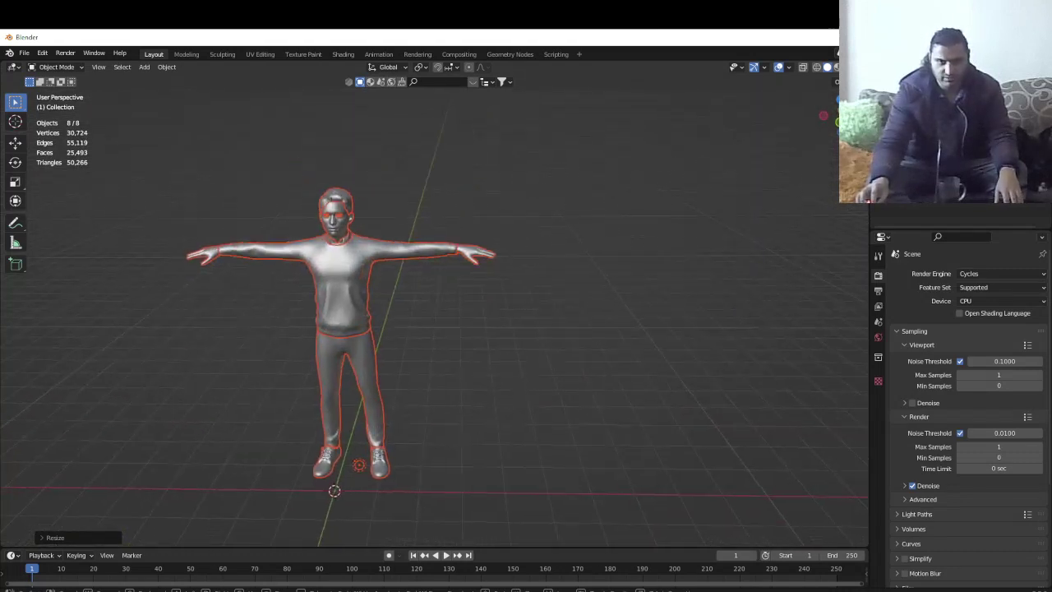
Switch to the browser to point out the Version 2.12.2 download link for the VRM add-on, and return to Blender
{"action": "key", "text": "alt+Tab"}
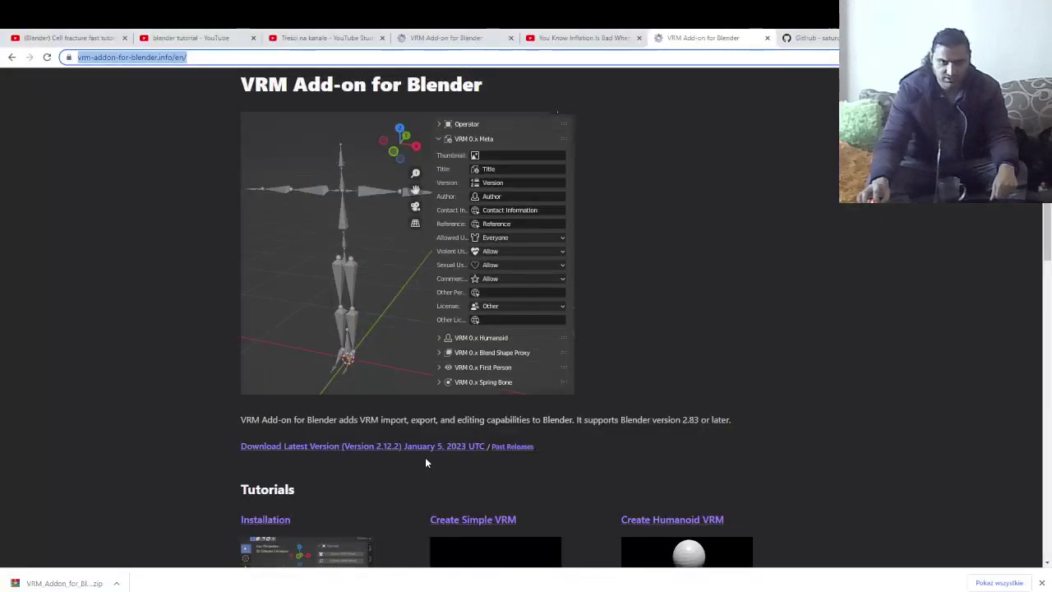
{"action": "left_click", "coordinate": [454, 446]}
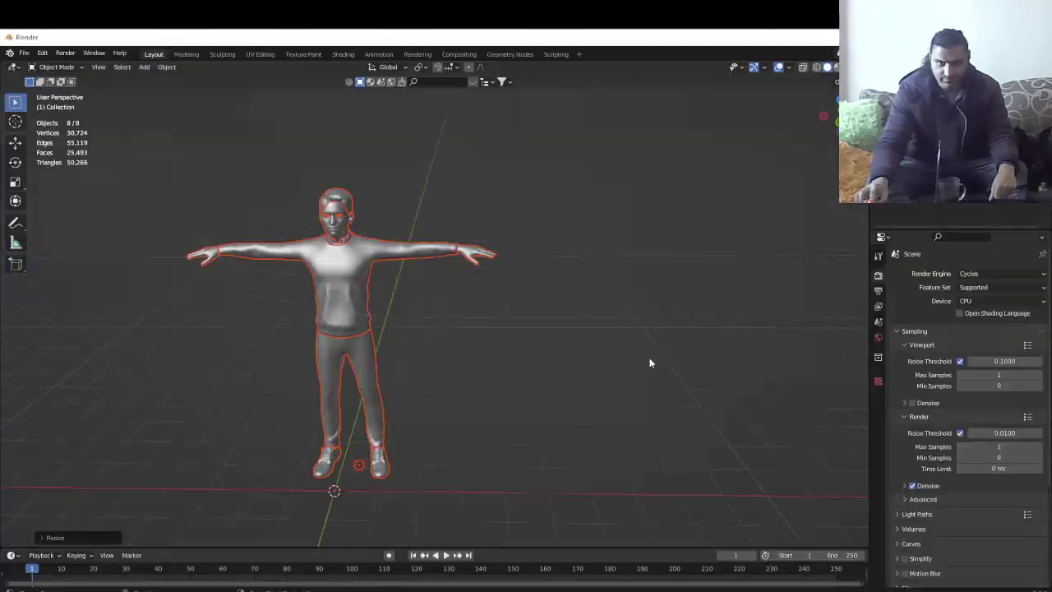
{"action": "key", "text": "alt+Tab"}
Open the add-on installation dialog from the Preferences, cancel it without installing anything, and close the Preferences
{"action": "left_click", "coordinate": [47, 56]}
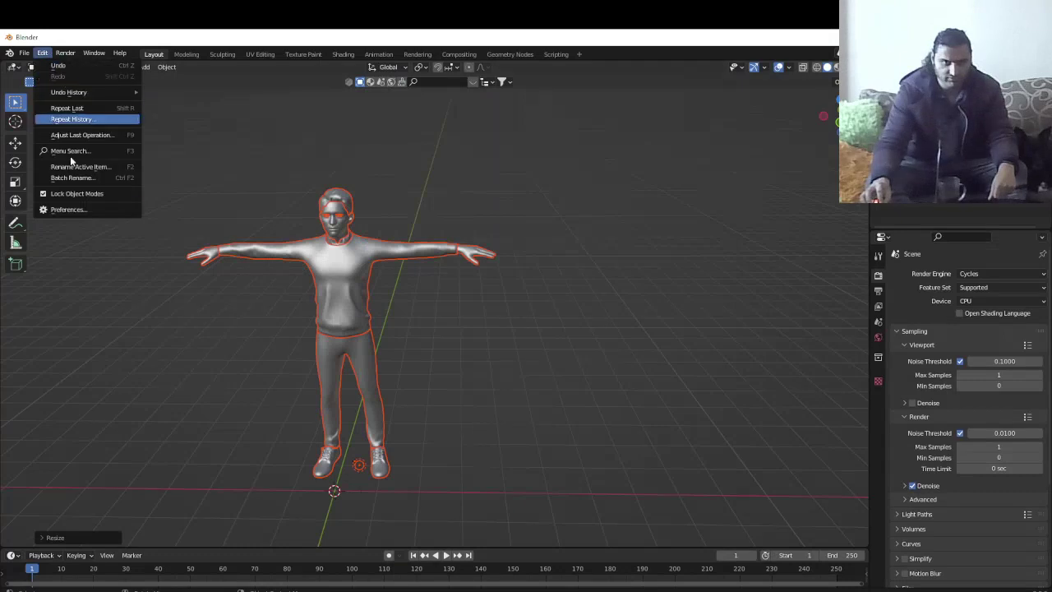
{"action": "left_click", "coordinate": [78, 209]}
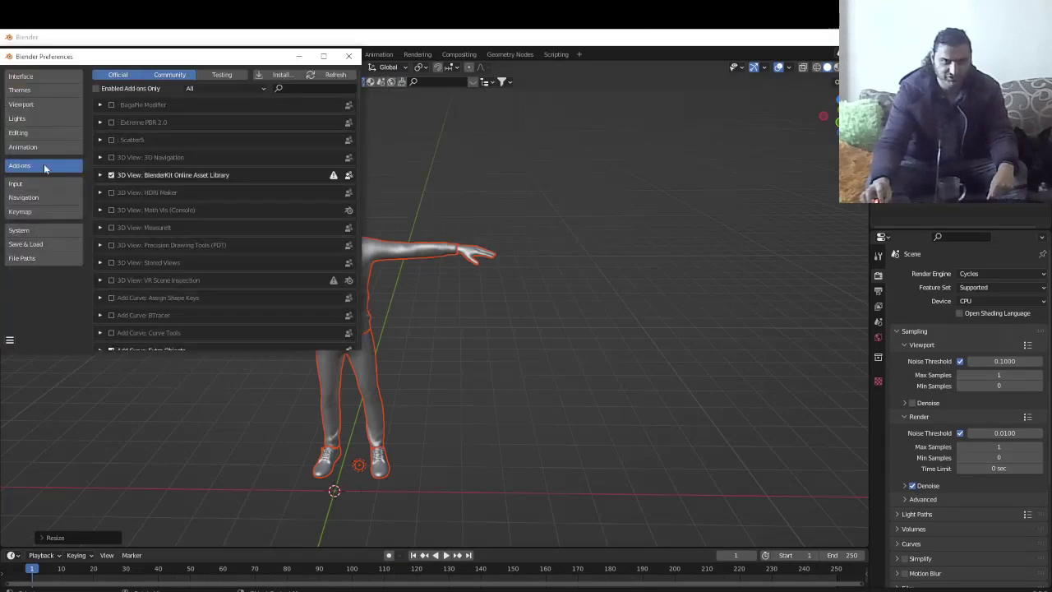
{"action": "left_click", "coordinate": [279, 76]}
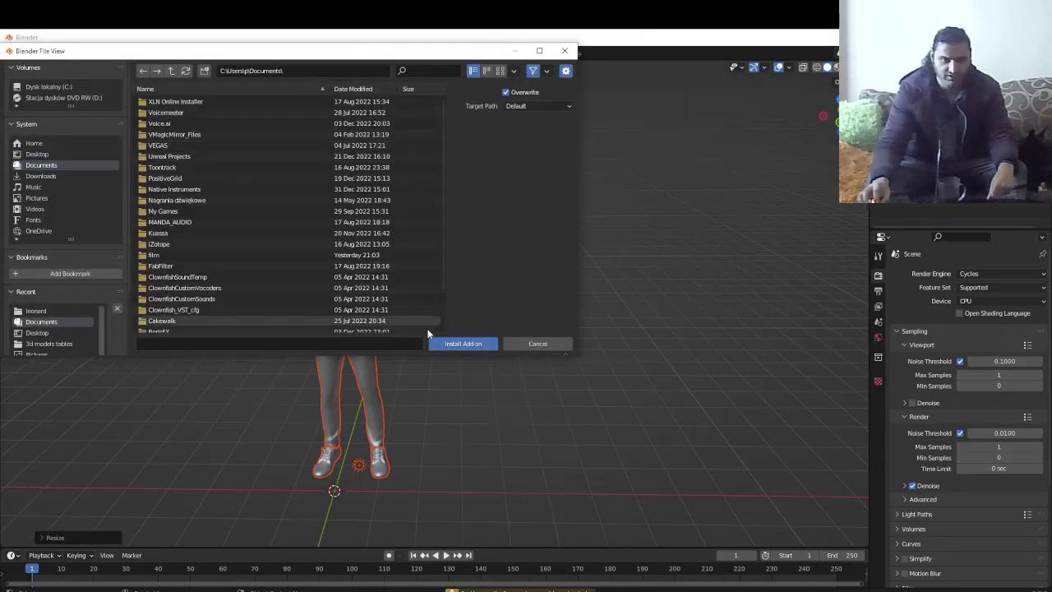
{"action": "left_click", "coordinate": [539, 345]}
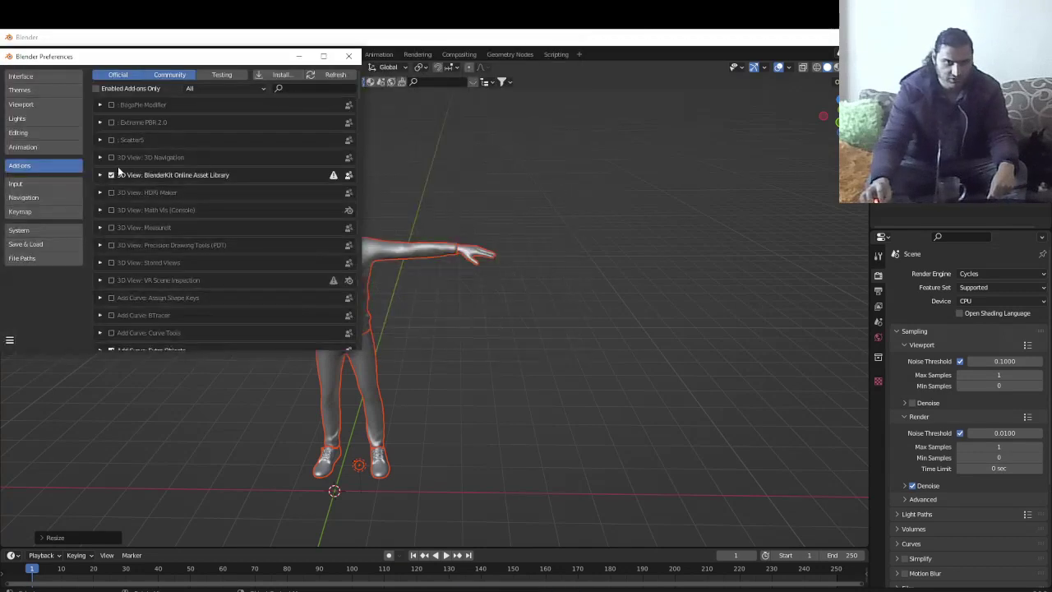
{"action": "left_click", "coordinate": [10, 339]}
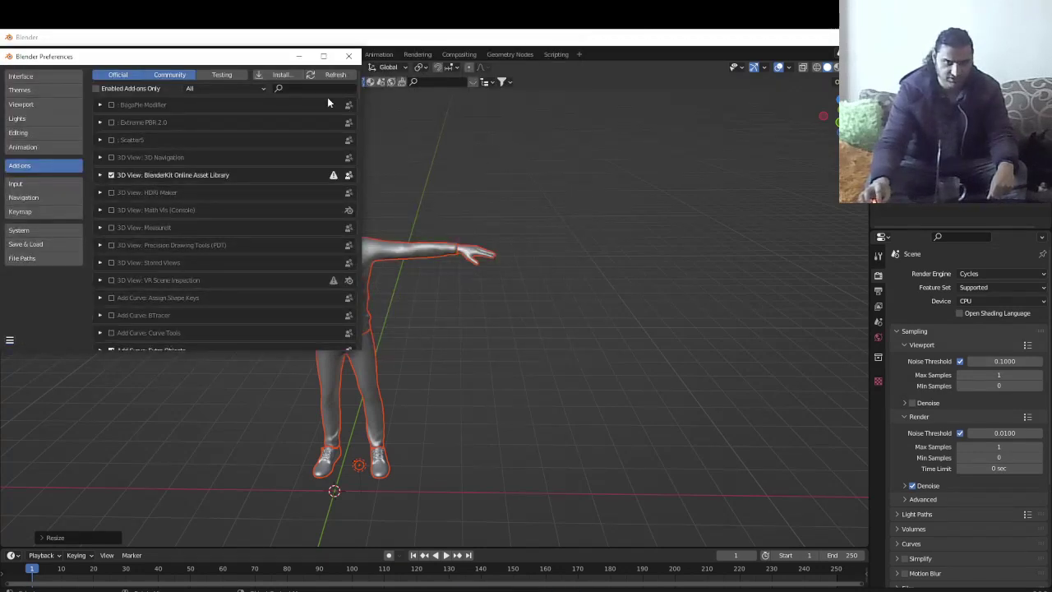
{"action": "left_click", "coordinate": [348, 56]}
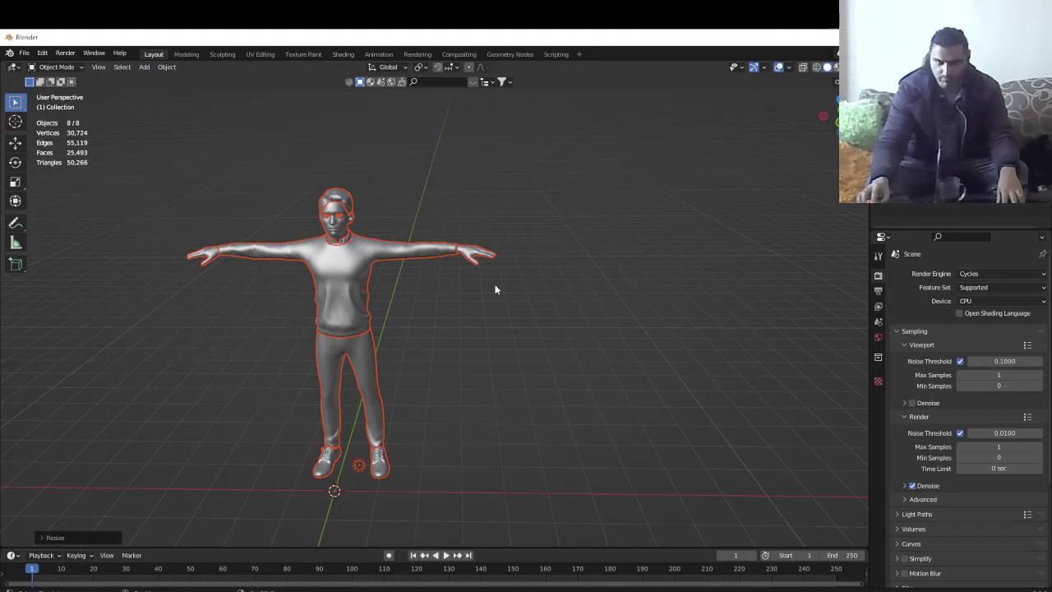
Add a VRM humanoid armature at the character's feet using the VRM add-on's Create VRM Model command
{"action": "scroll", "coordinate": [495, 285], "scroll_direction": "up", "scroll_amount": 2}
{"action": "middle_click_drag", "start_coordinate": [495, 284], "coordinate": [517, 283]}
{"action": "scroll", "coordinate": [516, 283], "scroll_direction": "down", "scroll_amount": 2}
{"action": "key", "text": "n"}
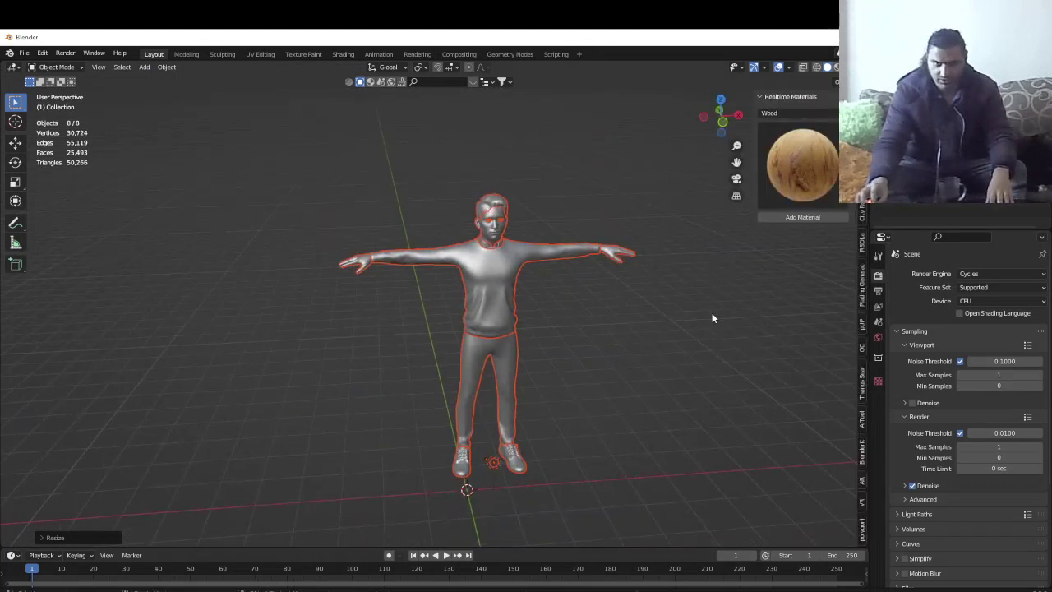
{"action": "left_click", "coordinate": [862, 499]}
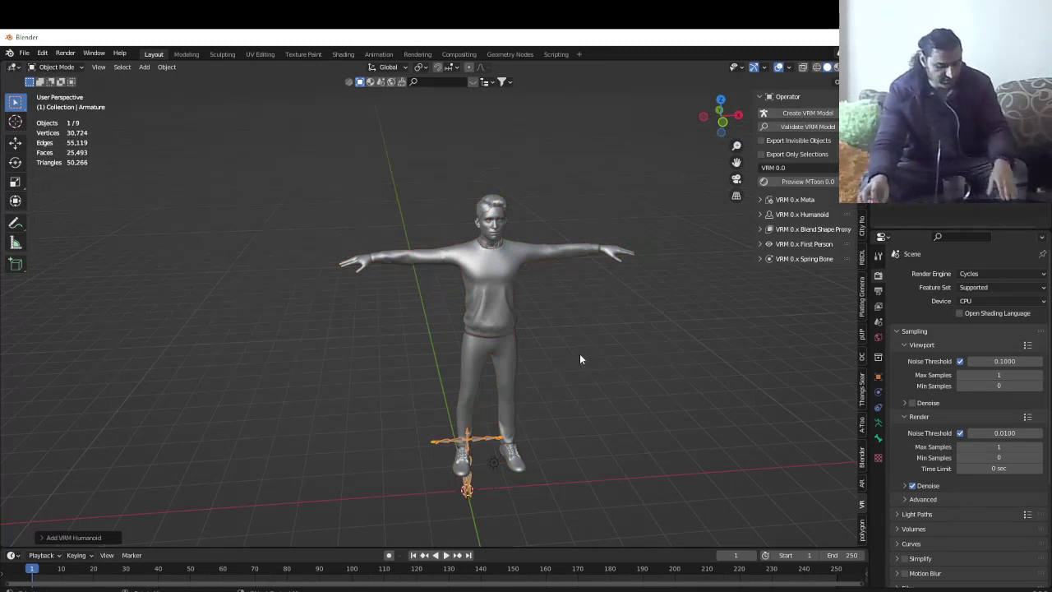
Scale the VRM armature up to roughly the character's height and check how well it fits the body
{"action": "key", "text": "s"}
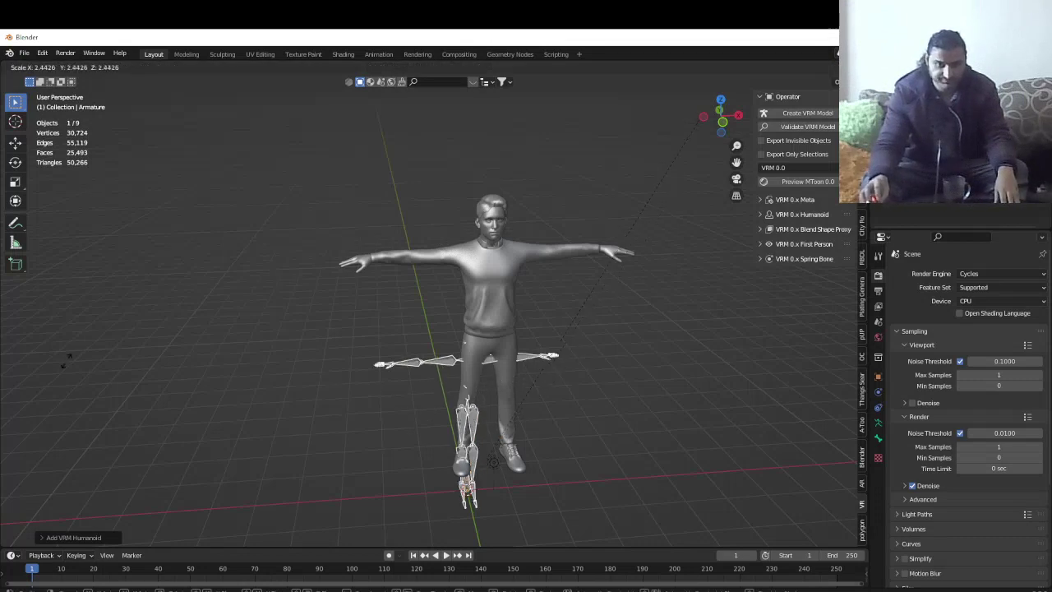
{"action": "left_click", "coordinate": [47, 396]}
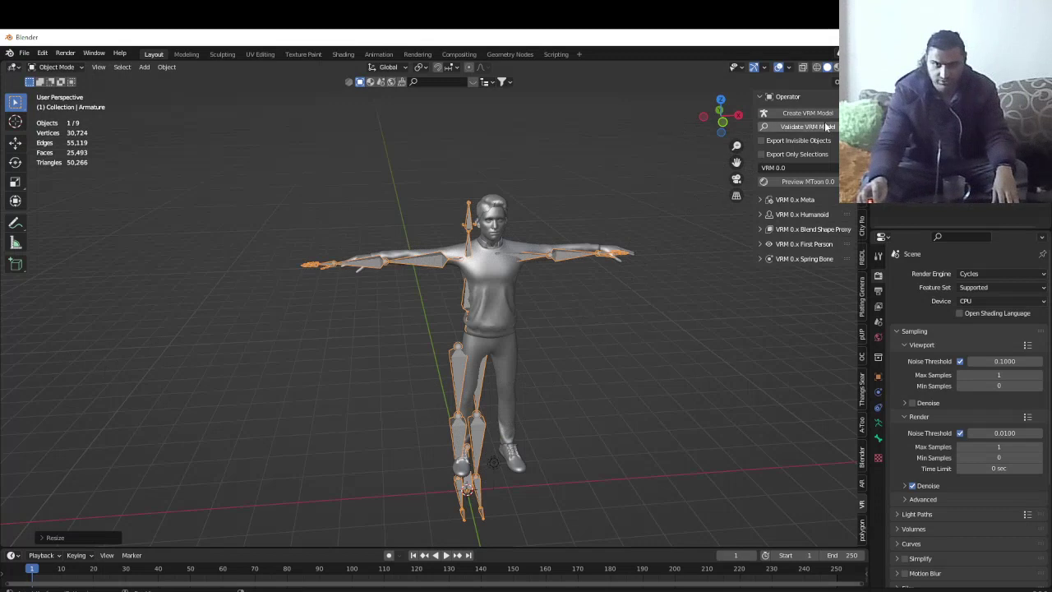
{"action": "scroll", "coordinate": [596, 256], "scroll_direction": "up", "scroll_amount": 6}
{"action": "scroll", "coordinate": [596, 256], "scroll_direction": "down", "scroll_amount": 4}
{"action": "mouse_move", "coordinate": [596, 256]}
{"action": "middle_mouse_down"}
{"action": "mouse_move", "coordinate": [629, 255]}
{"action": "mouse_move", "coordinate": [591, 256]}
{"action": "middle_mouse_up"}
{"action": "scroll", "coordinate": [596, 256], "scroll_direction": "down", "scroll_amount": 3}
{"action": "scroll", "coordinate": [596, 255], "scroll_direction": "up", "scroll_amount": 2}
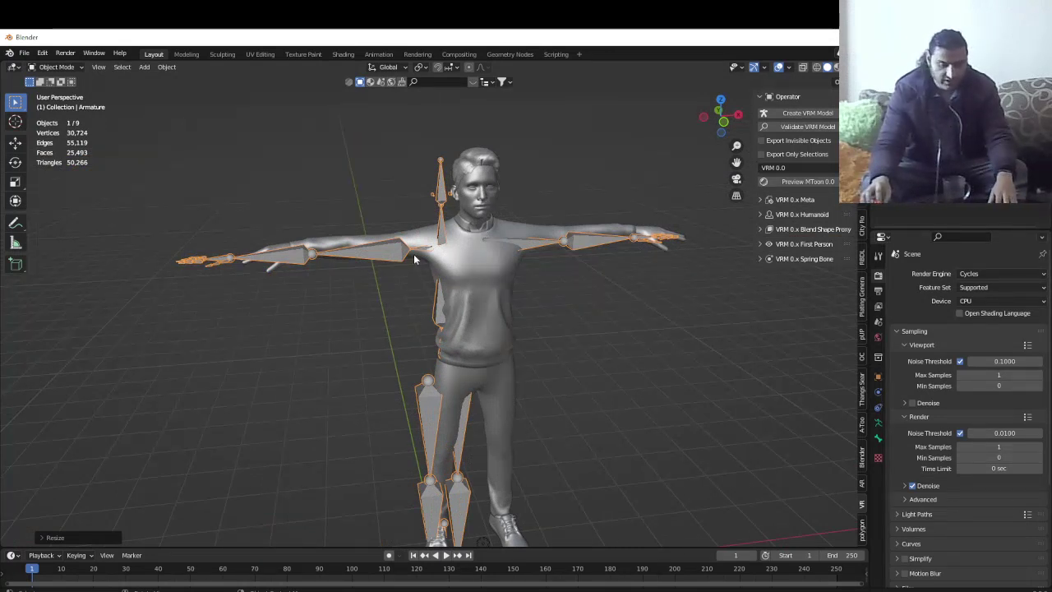
Move the VRM armature about 0.59 m along the X axis to centre it on the character's body
{"action": "key", "text": "g"}
{"action": "key", "text": "y"}
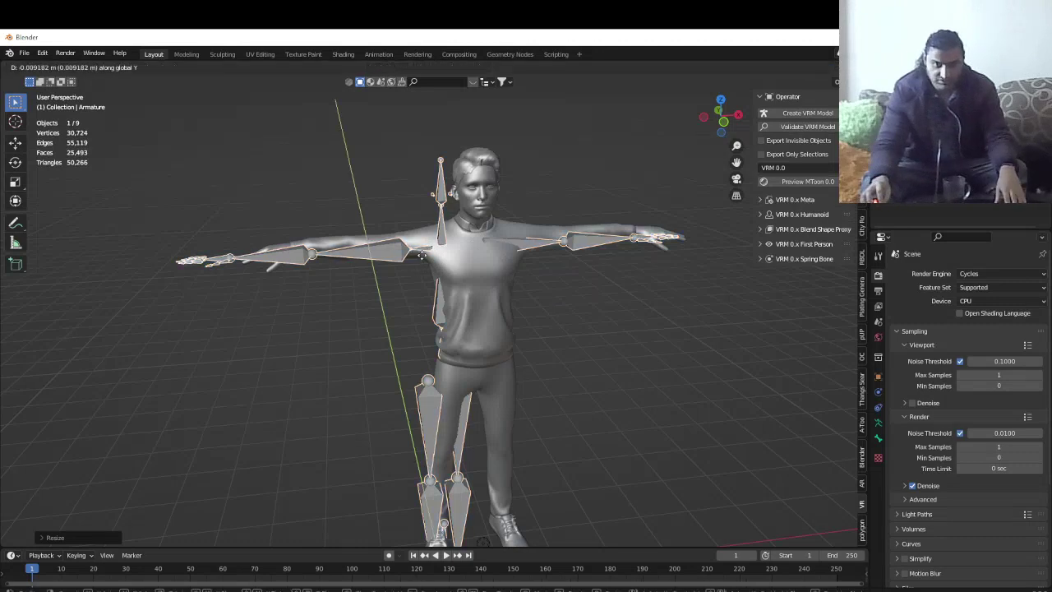
{"action": "key", "text": "x"}
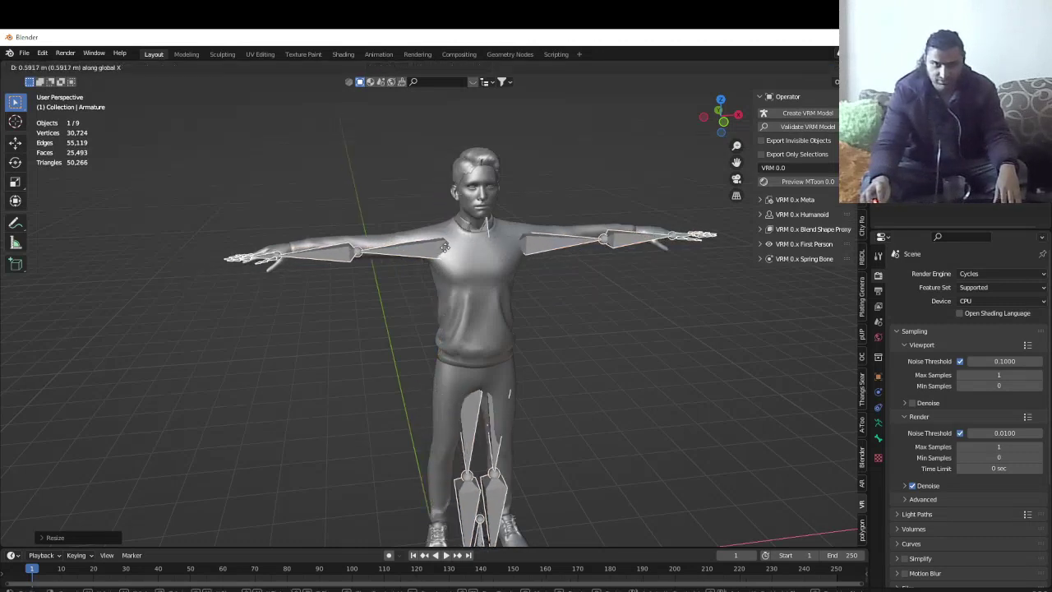
{"action": "left_click", "coordinate": [444, 246]}
{"action": "middle_click_drag", "start_coordinate": [443, 247], "coordinate": [476, 243]}
{"action": "scroll", "coordinate": [476, 242], "scroll_direction": "up", "scroll_amount": 2}
{"action": "middle_click_drag", "start_coordinate": [192, 256], "coordinate": [192, 258]}
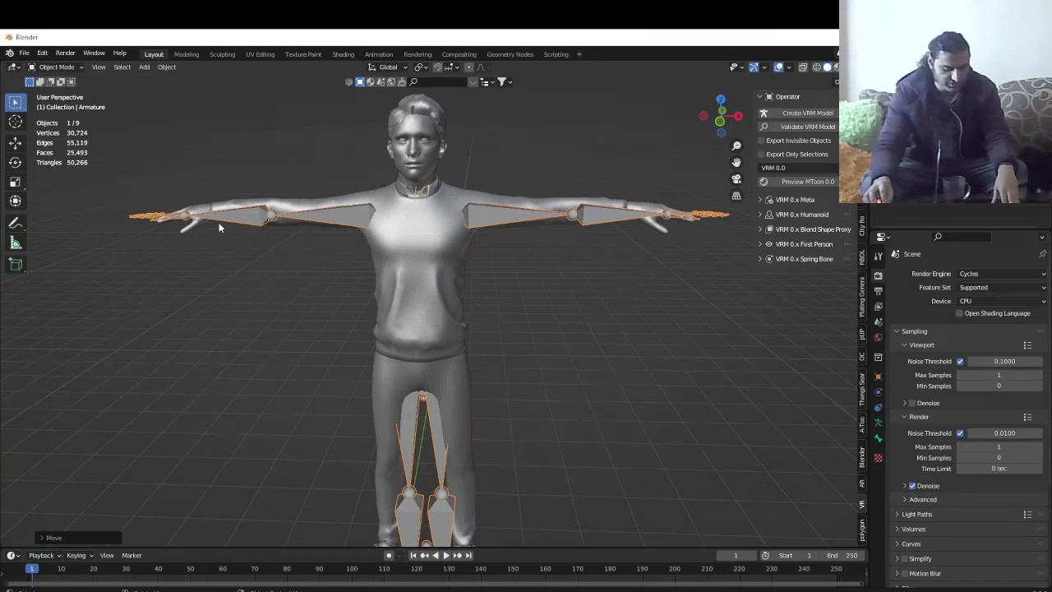
Scale the VRM armature down slightly twice, raising it along the Z axis after each scaling, the second time by about 0.21 m
{"action": "key", "text": "s"}
{"action": "left_click", "coordinate": [609, 252]}
{"action": "key", "text": "g"}
{"action": "key", "text": "z"}
{"action": "left_click", "coordinate": [614, 244]}
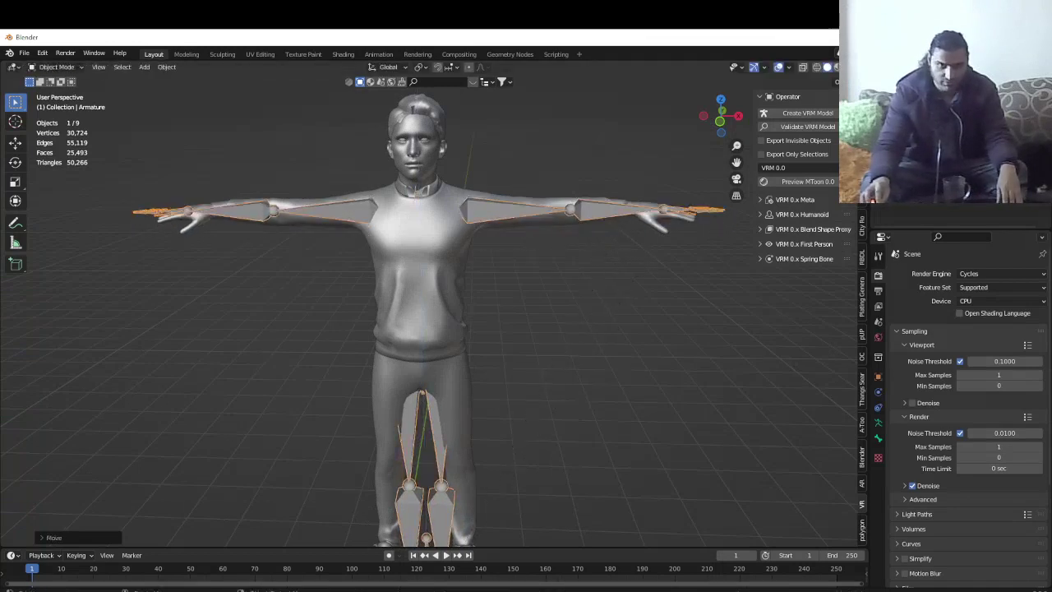
{"action": "key", "text": "s"}
{"action": "left_click", "coordinate": [660, 215]}
{"action": "key", "text": "g"}
{"action": "key", "text": "z"}
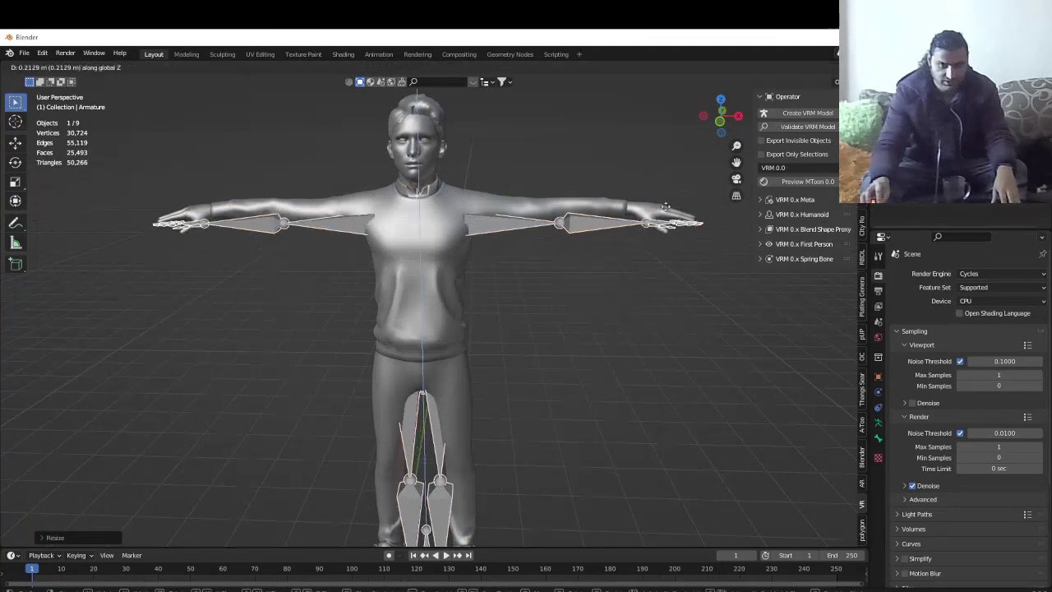
{"action": "left_click", "coordinate": [668, 209]}
Turn on X-ray display and check how the armature's bones sit inside the character from the side and at an angle
{"action": "middle_click_drag", "start_coordinate": [623, 315], "coordinate": [638, 94]}
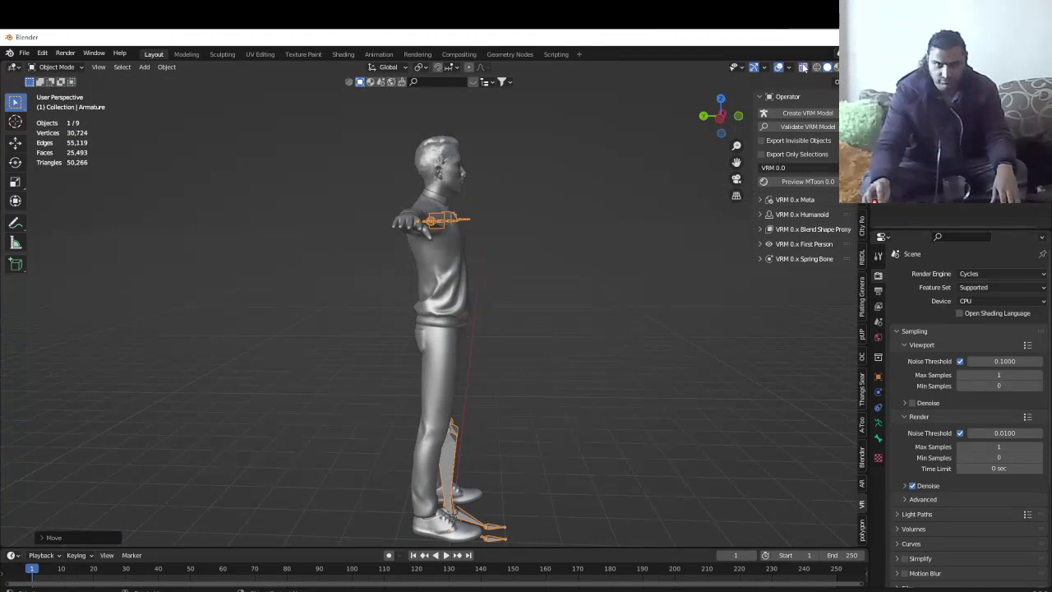
{"action": "left_click", "coordinate": [808, 68]}
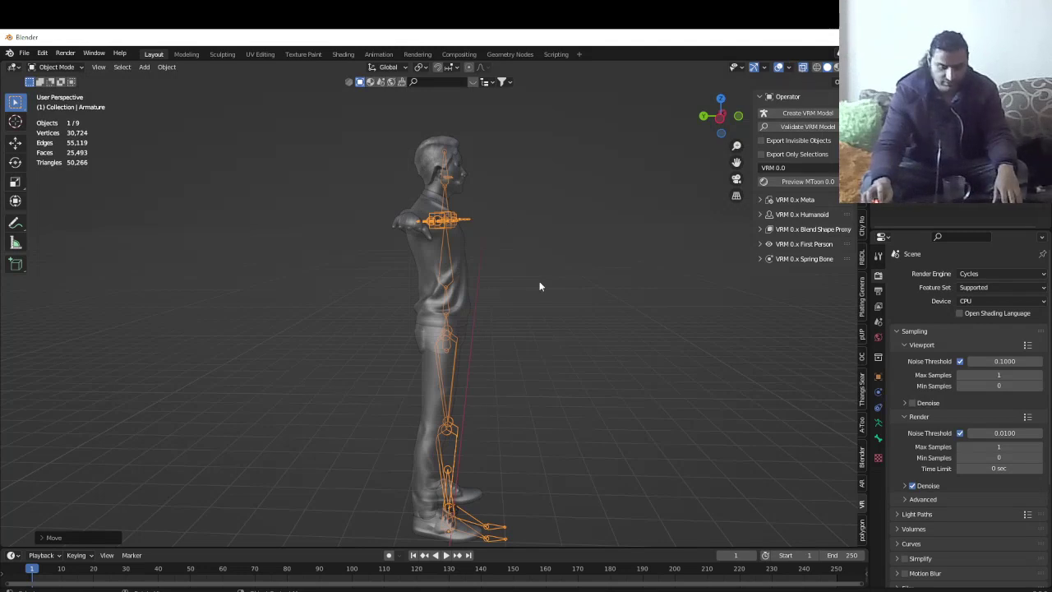
{"action": "middle_click_drag", "start_coordinate": [460, 287], "coordinate": [394, 320]}
{"action": "middle_click_drag", "start_coordinate": [312, 238], "coordinate": [567, 394], "text": "shift"}
{"action": "scroll", "coordinate": [432, 310], "scroll_direction": "up", "scroll_amount": 3}
{"action": "middle_click_drag", "start_coordinate": [432, 362], "coordinate": [472, 288], "text": "shift"}
{"action": "middle_click_drag", "start_coordinate": [411, 327], "coordinate": [477, 305]}
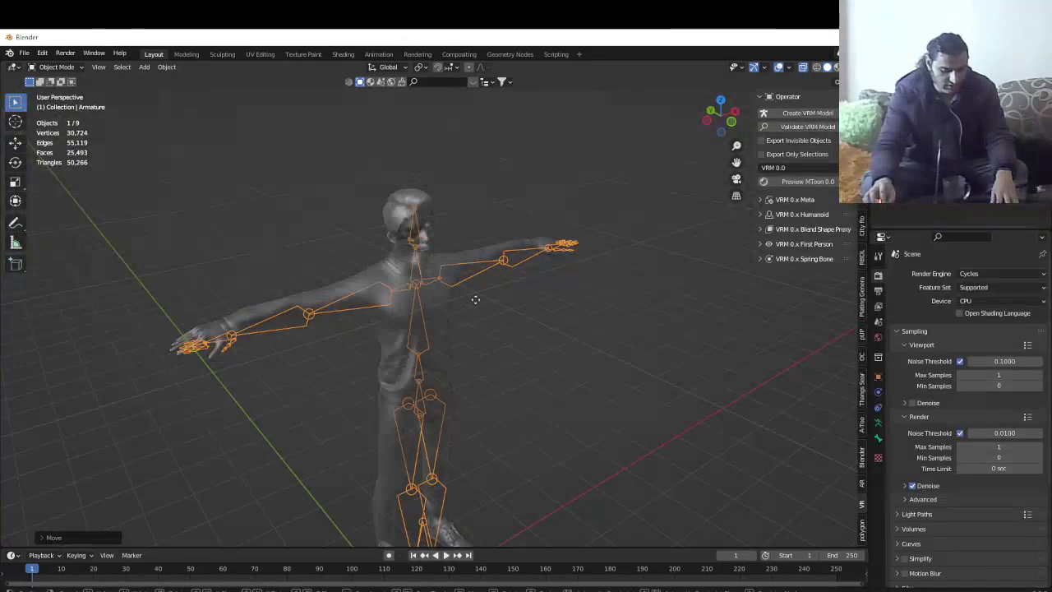
Raise the VRM armature about 0.11 m along the Z axis and check its hip and arm bones from the front
{"action": "key", "text": "g"}
{"action": "key", "text": "z"}
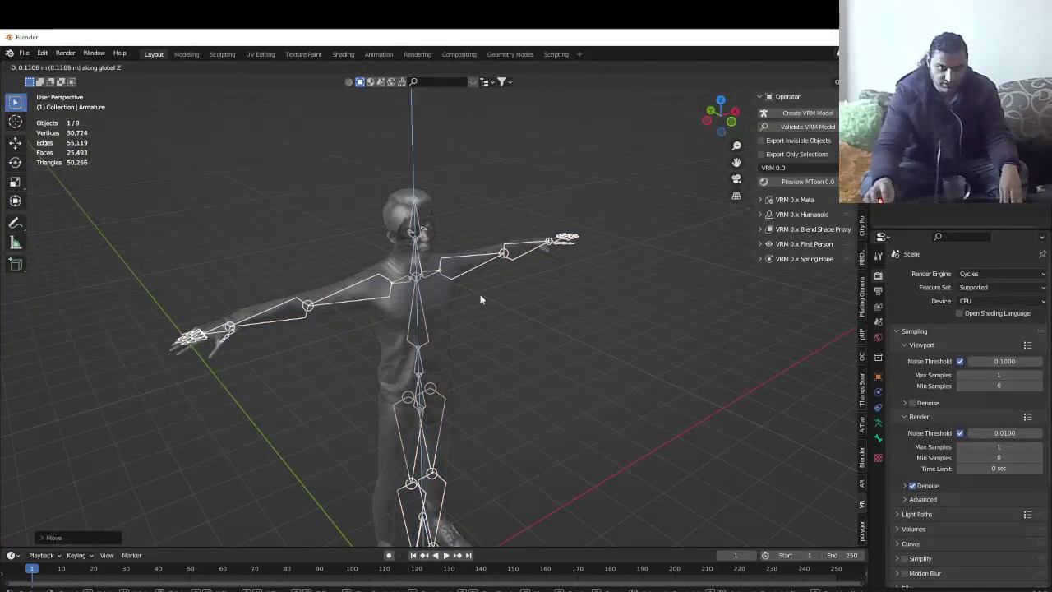
{"action": "left_click", "coordinate": [493, 297]}
{"action": "middle_click_drag", "start_coordinate": [562, 329], "coordinate": [515, 322]}
{"action": "scroll", "coordinate": [515, 322], "scroll_direction": "up", "scroll_amount": 5}
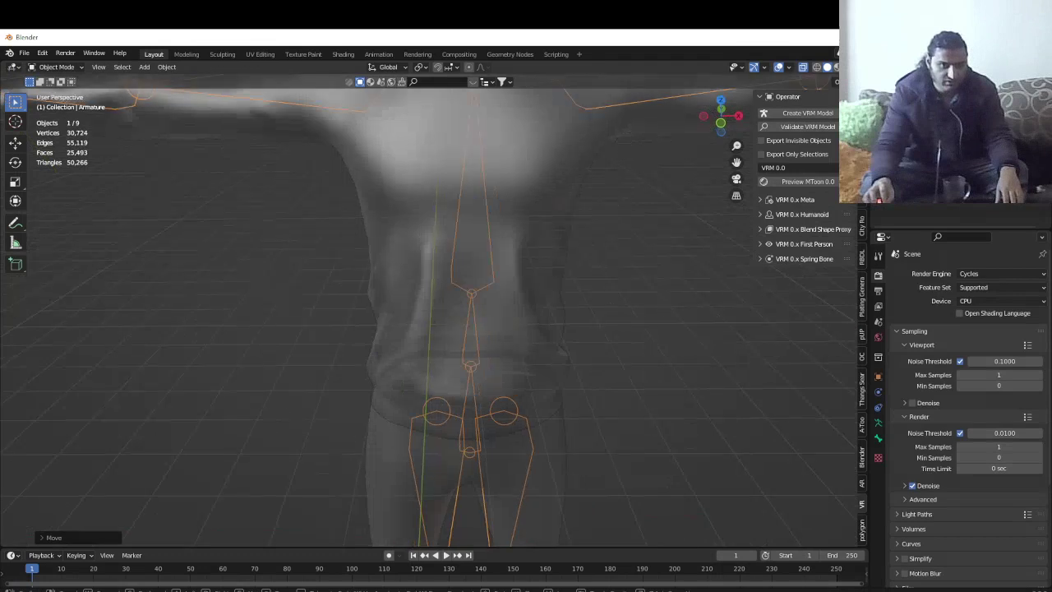
{"action": "scroll", "coordinate": [515, 322], "scroll_direction": "down", "scroll_amount": 4}
{"action": "left_click", "coordinate": [452, 290]}
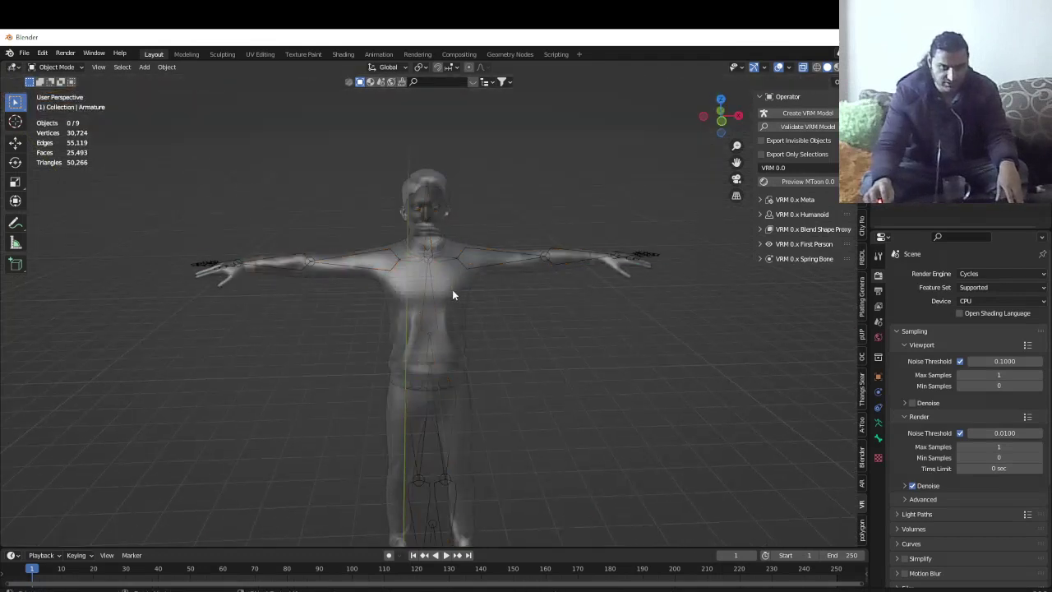
{"action": "left_click", "coordinate": [470, 295]}
{"action": "left_click", "coordinate": [473, 441], "text": "shift"}
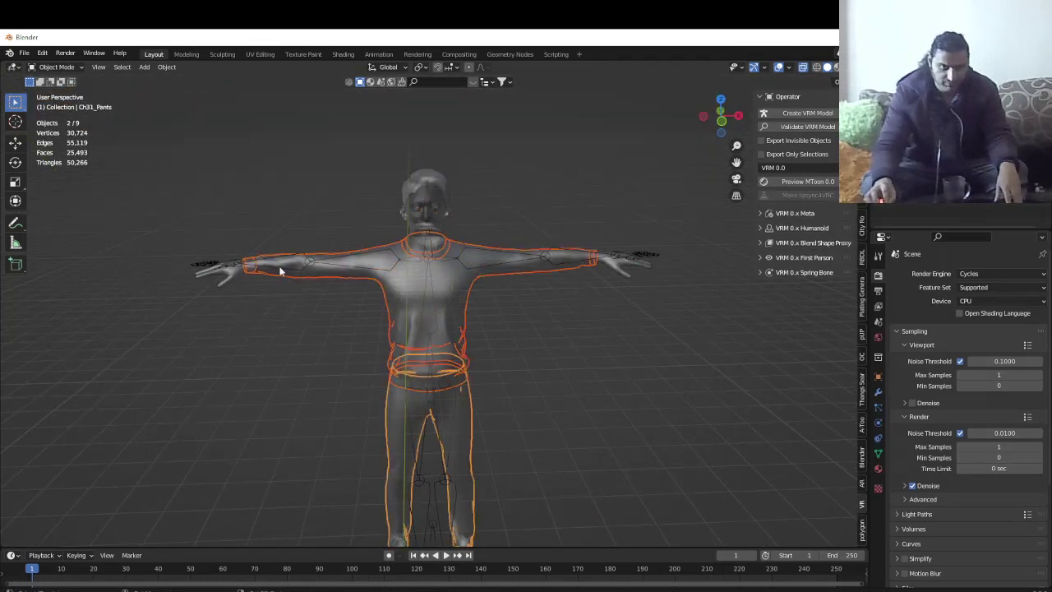
{"action": "left_click", "coordinate": [236, 275], "text": "shift"}
{"action": "left_click", "coordinate": [431, 184], "text": "shift"}
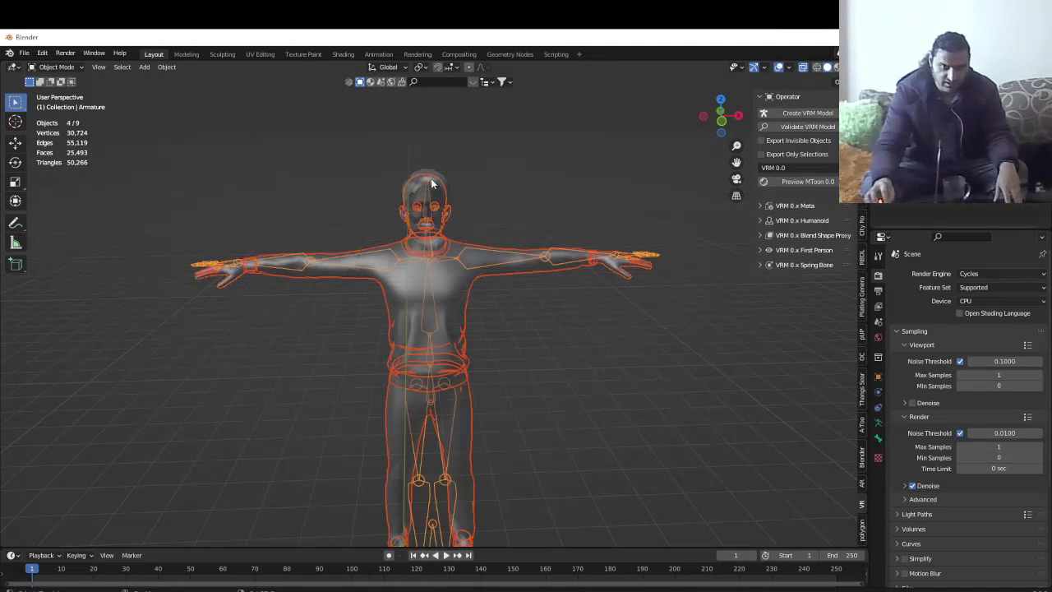
{"action": "left_click", "coordinate": [501, 270]}
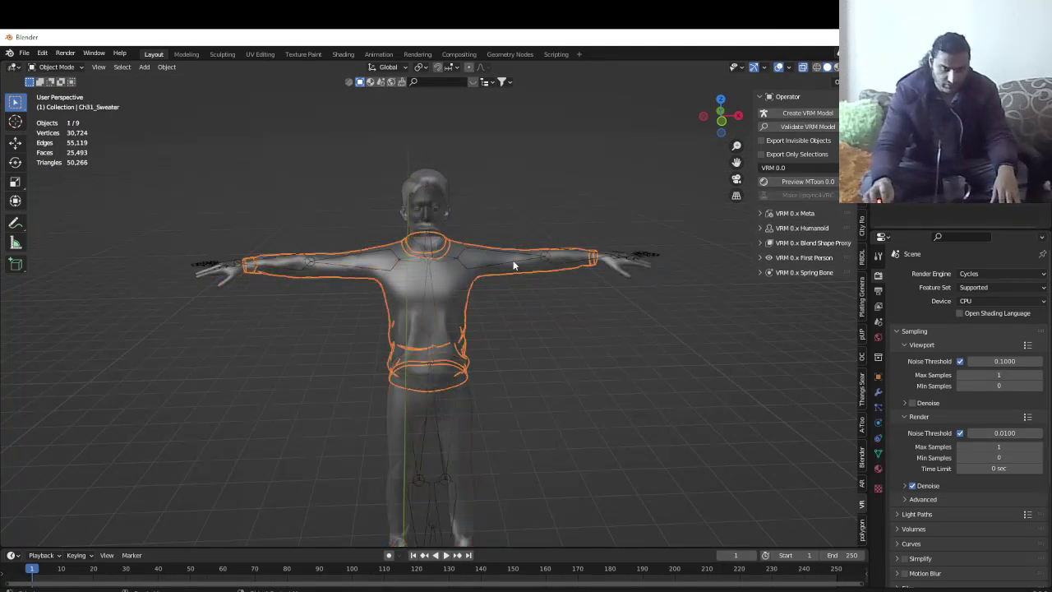
{"action": "left_click", "coordinate": [648, 261]}
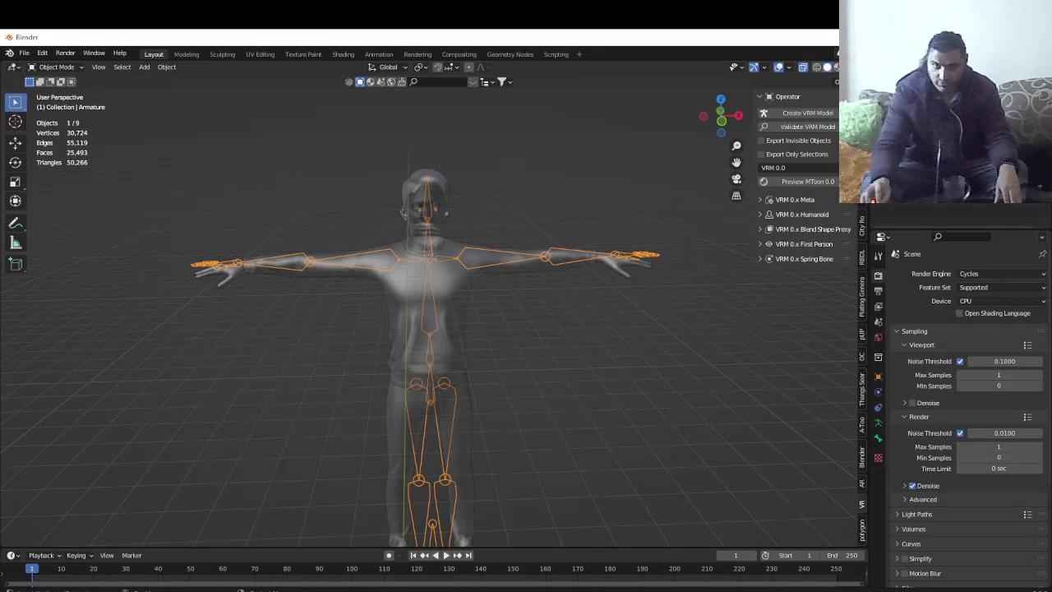
Delete the light object from the scene so only the character's meshes and the armature remain
{"action": "left_click", "coordinate": [917, 137]}
{"action": "key", "text": "x"}
{"action": "left_click", "coordinate": [628, 324]}
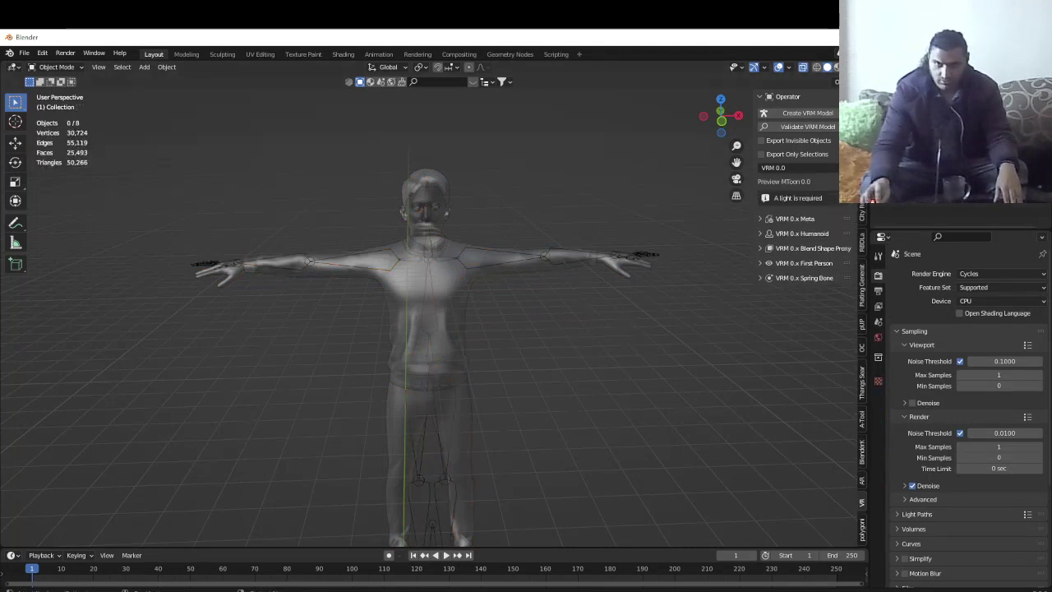
Select all the character's meshes with Ch31_Body as the active object and join them into one mesh
{"action": "left_click", "coordinate": [924, 124]}
{"action": "left_click", "coordinate": [925, 191], "text": "shift"}
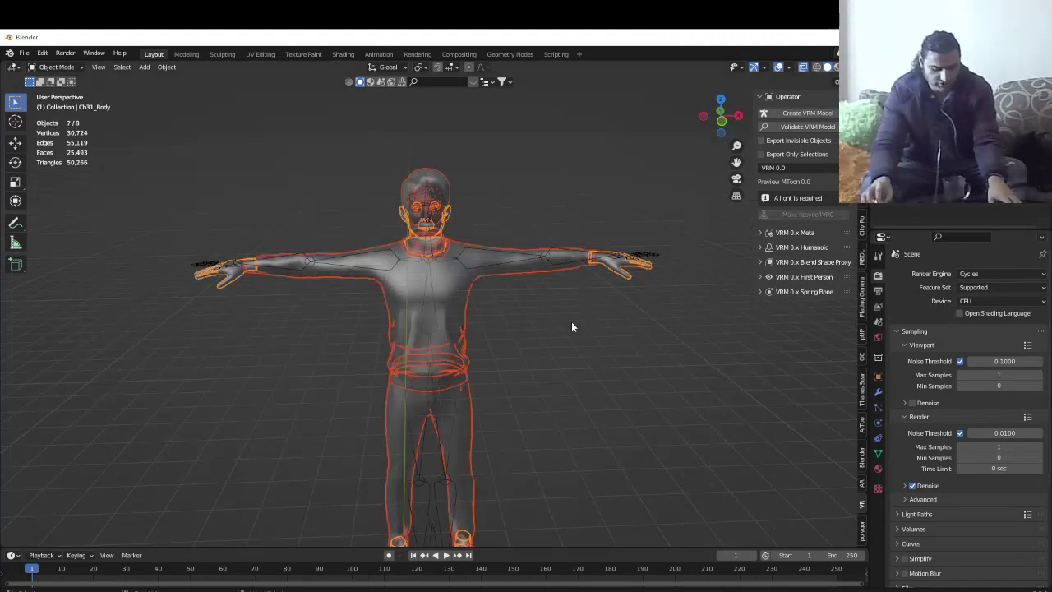
{"action": "key", "text": "ctrl+j"}
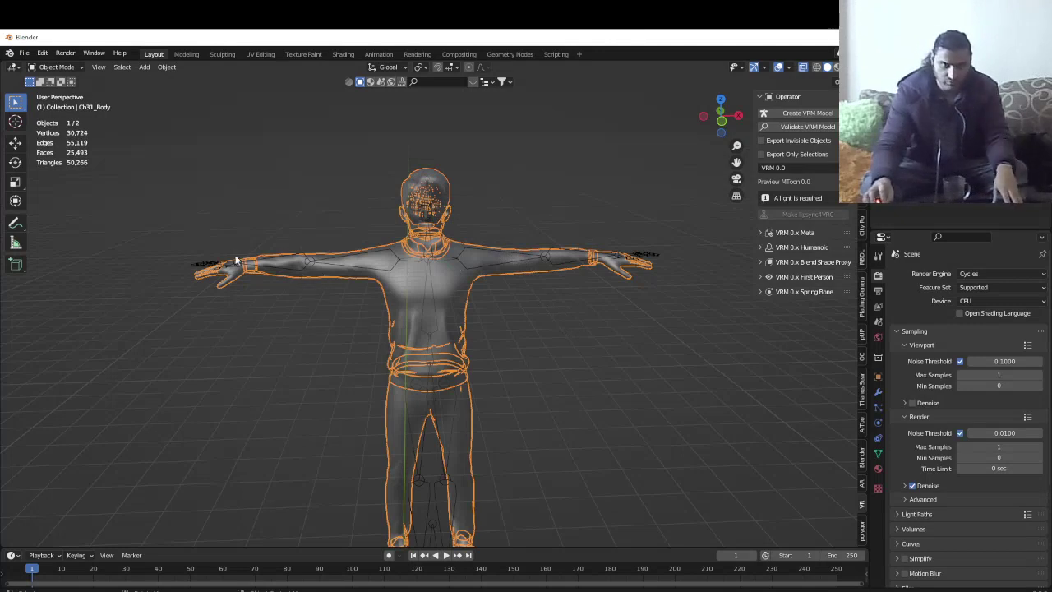
Try to parent the joined character mesh to the VRM armature with automatic weights
{"action": "left_click", "coordinate": [487, 196]}
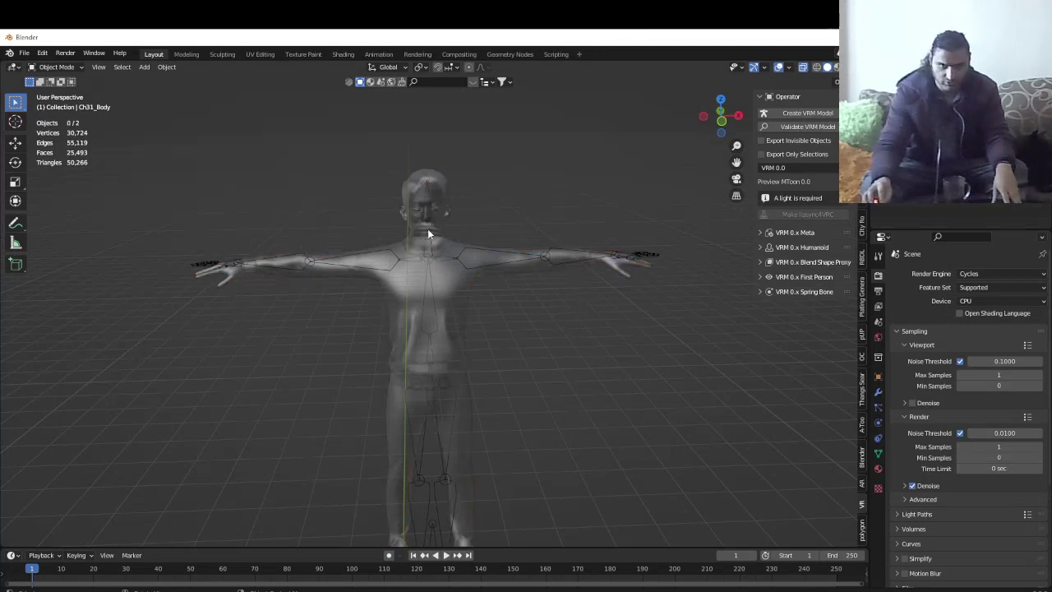
{"action": "left_click", "coordinate": [572, 266]}
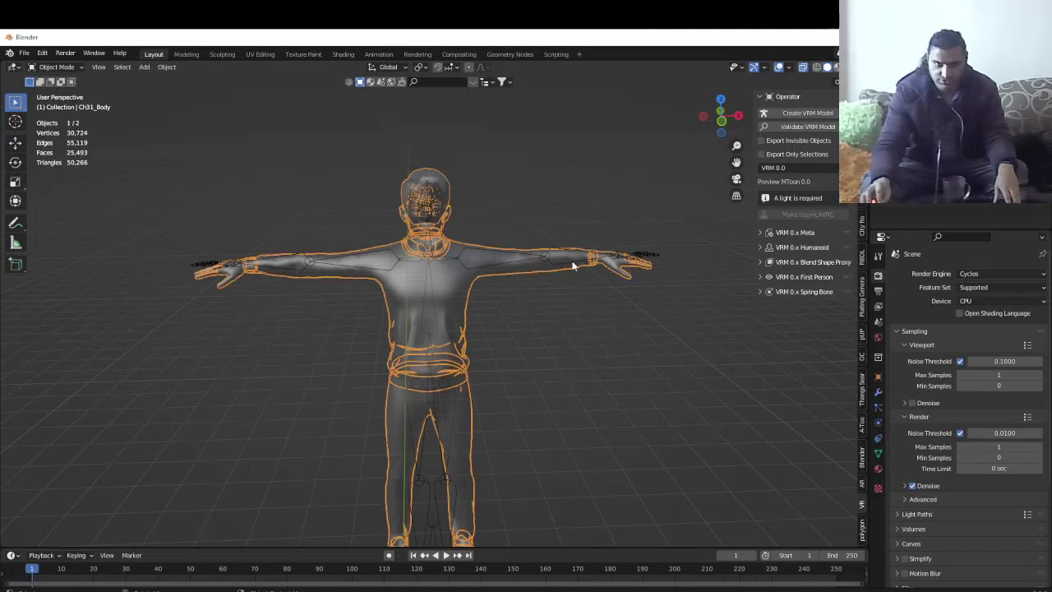
{"action": "left_click", "coordinate": [646, 253], "text": "shift"}
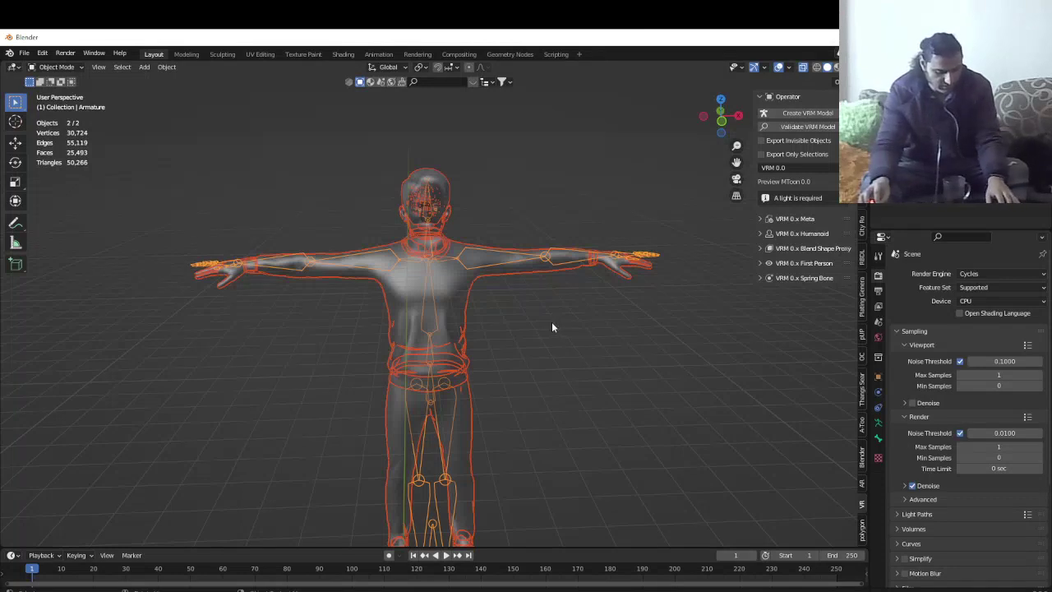
{"action": "key", "text": "ctrl+p"}
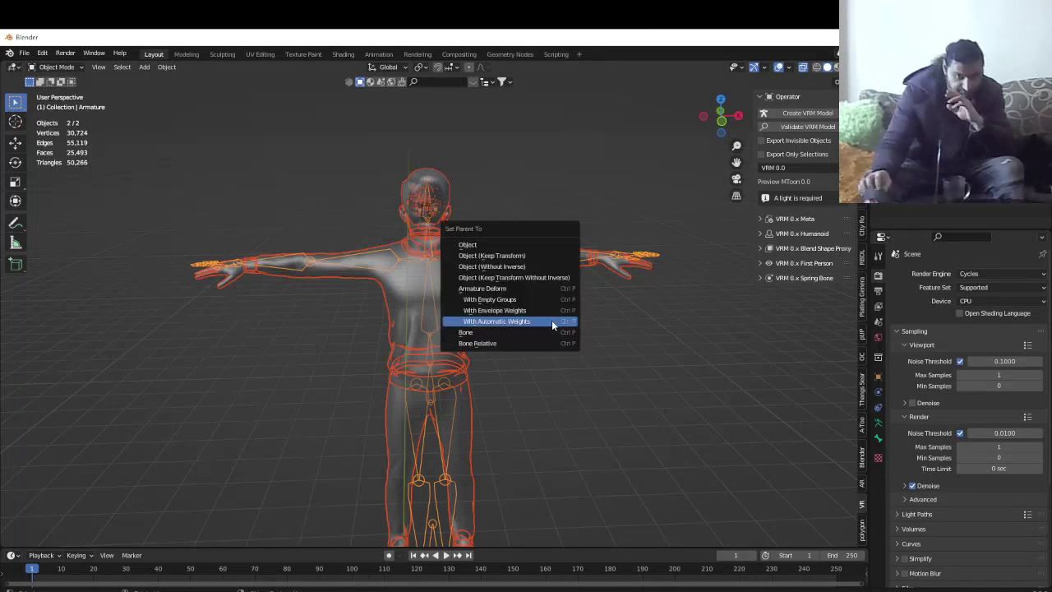
{"action": "left_click", "coordinate": [553, 322]}
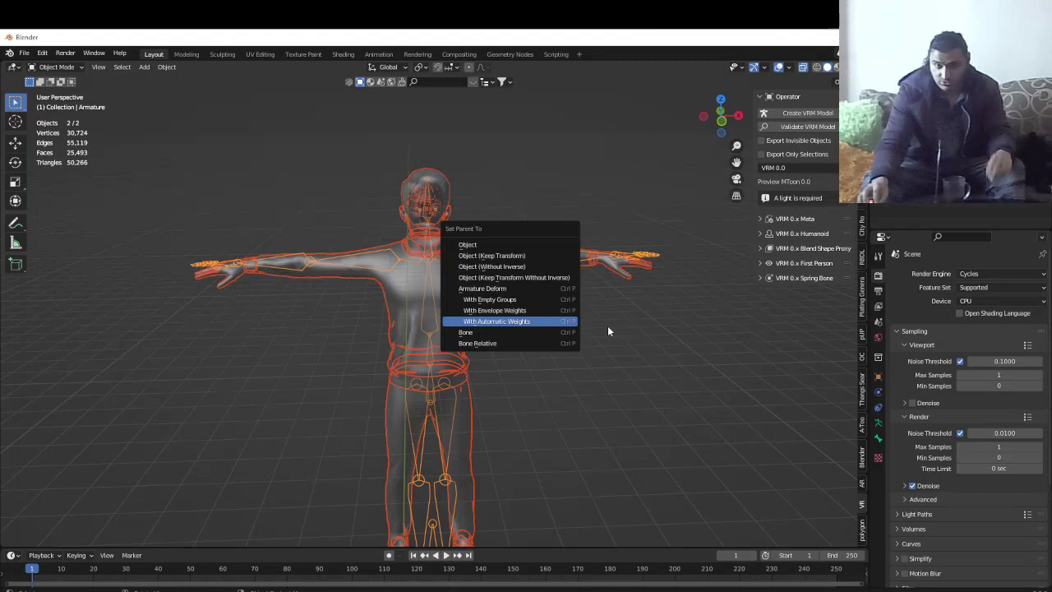
Select the joined character mesh followed by the armature, and parent the mesh to it using Armature Deform With Automatic Weights
{"action": "left_click", "coordinate": [437, 302]}
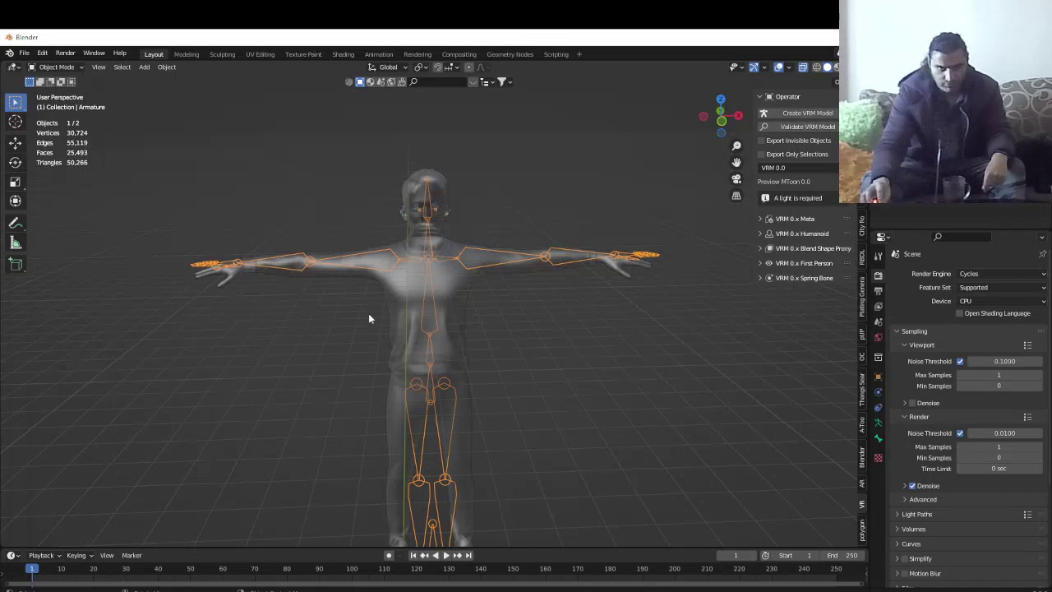
{"action": "left_click", "coordinate": [414, 333]}
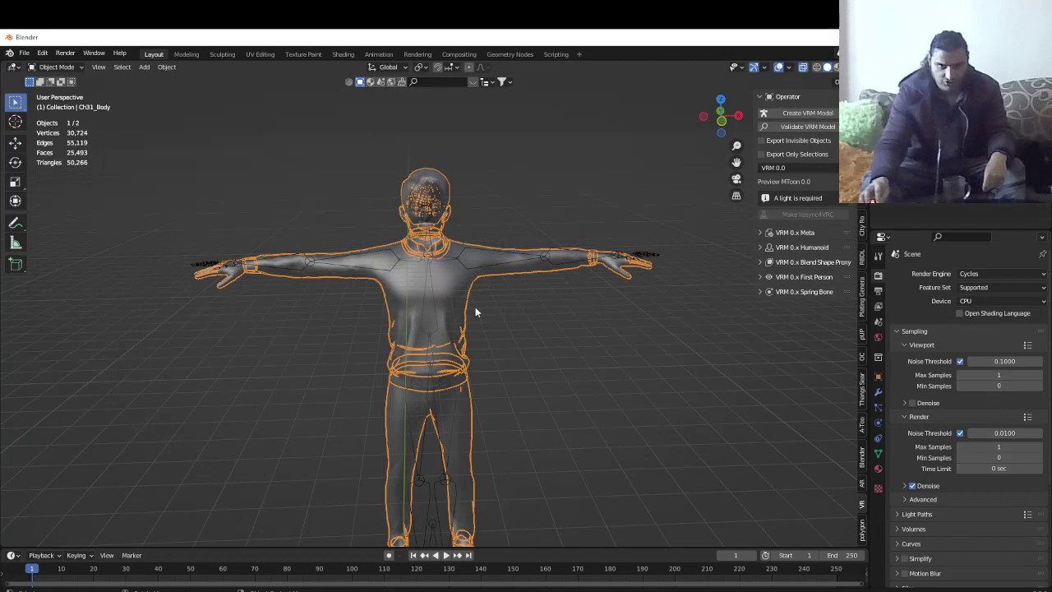
{"action": "left_click", "coordinate": [657, 249], "text": "shift"}
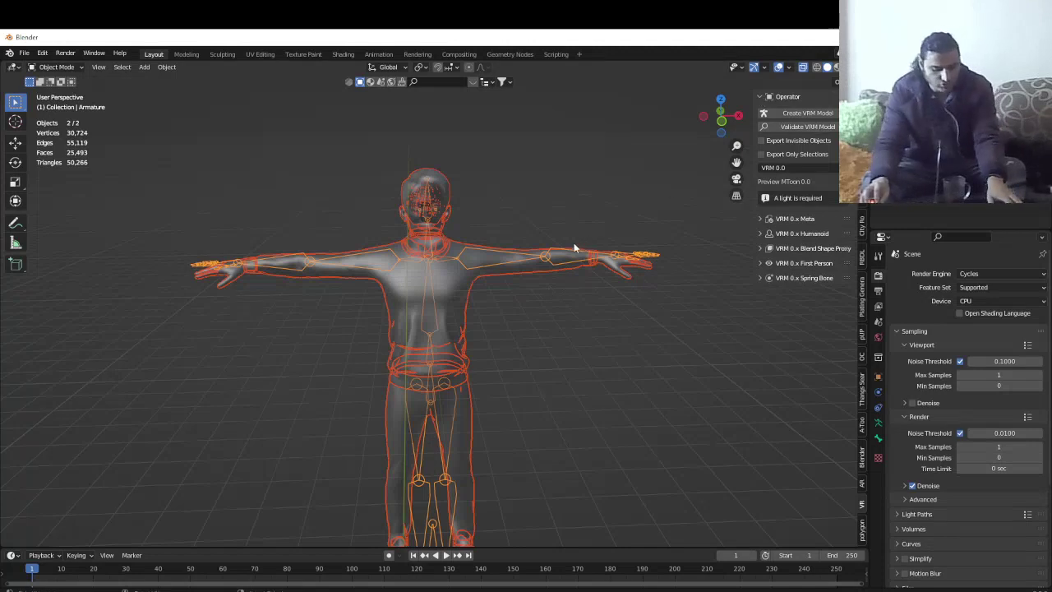
{"action": "key", "text": "ctrl+p"}
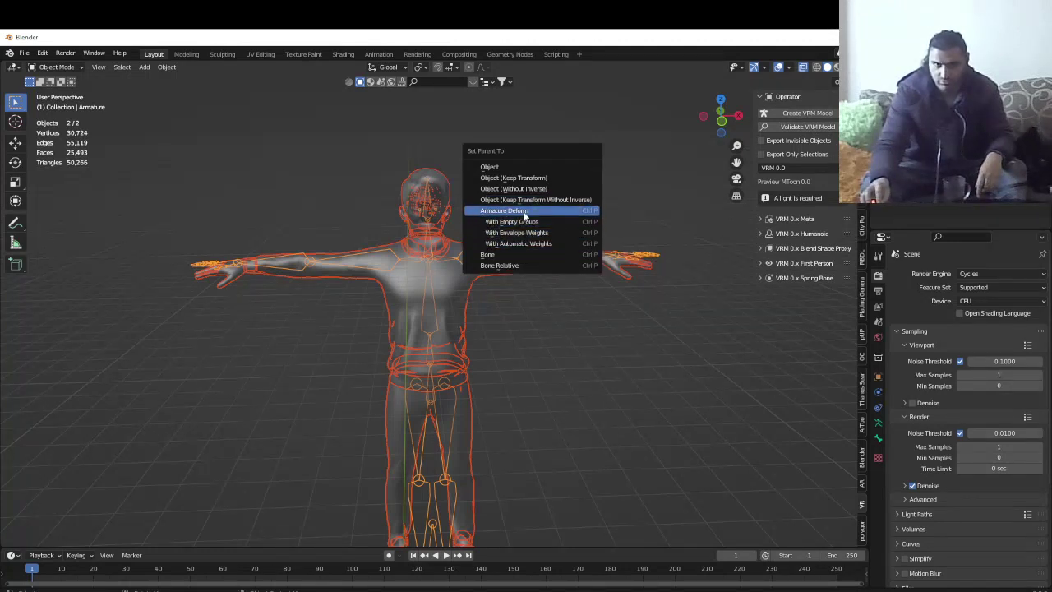
{"action": "left_click", "coordinate": [537, 246]}
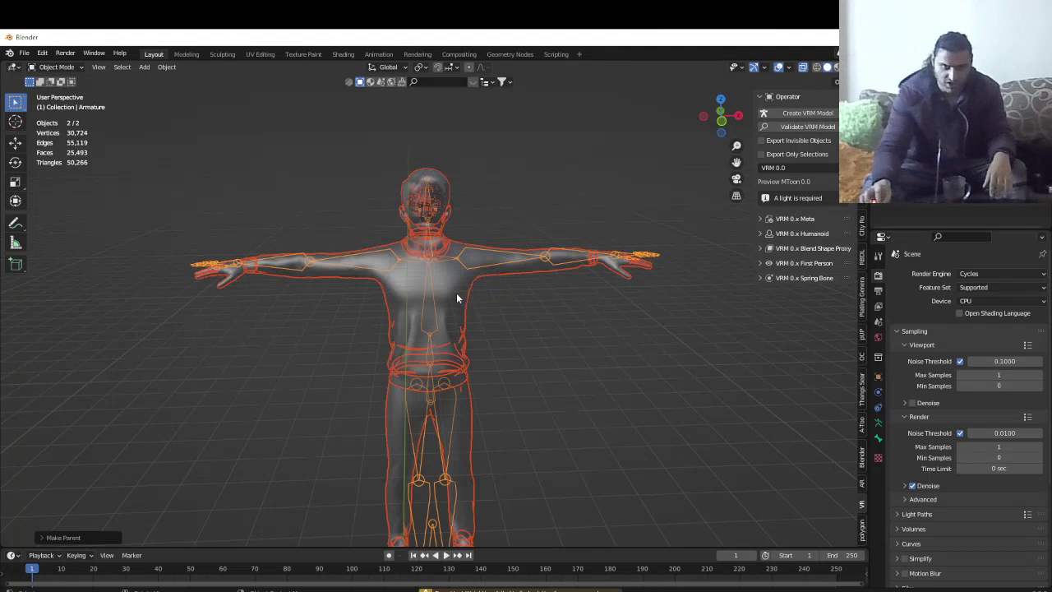
{"action": "left_click", "coordinate": [428, 295]}
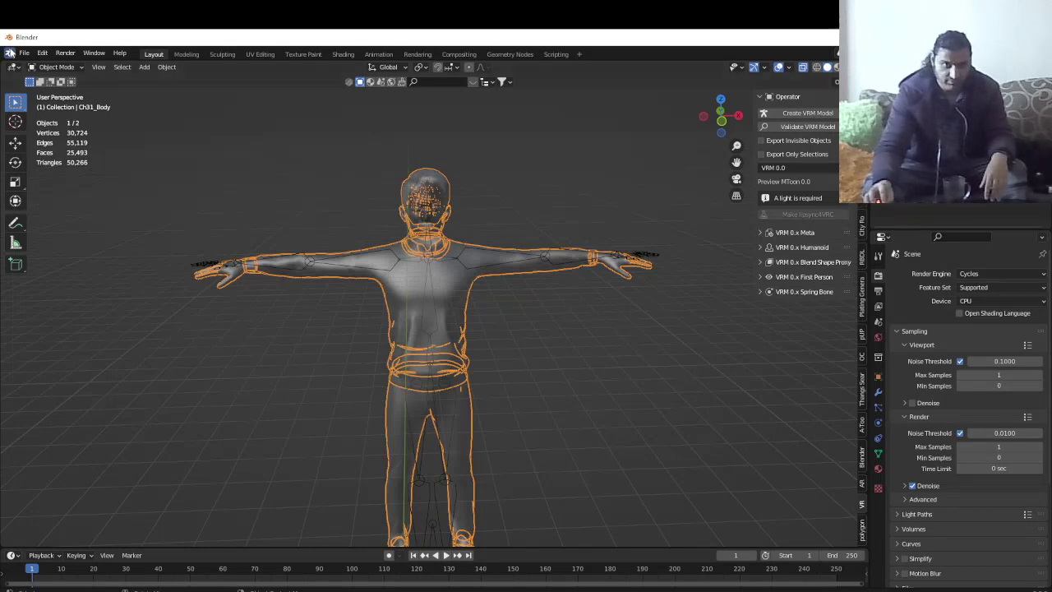
{"action": "left_click", "coordinate": [24, 54]}
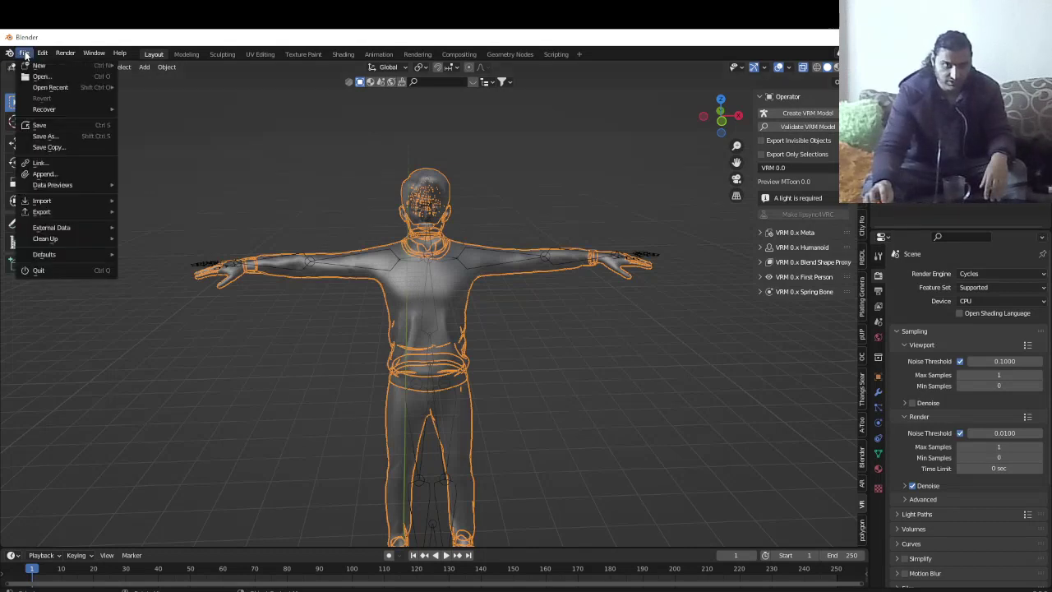
{"action": "mouse_move", "coordinate": [82, 213]}
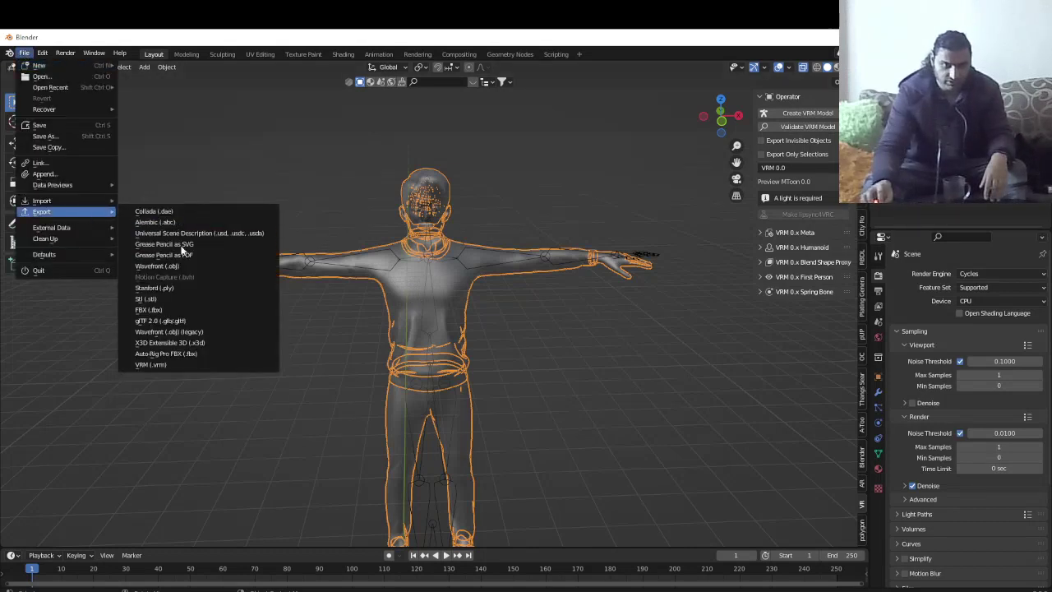
{"action": "left_click", "coordinate": [167, 367]}
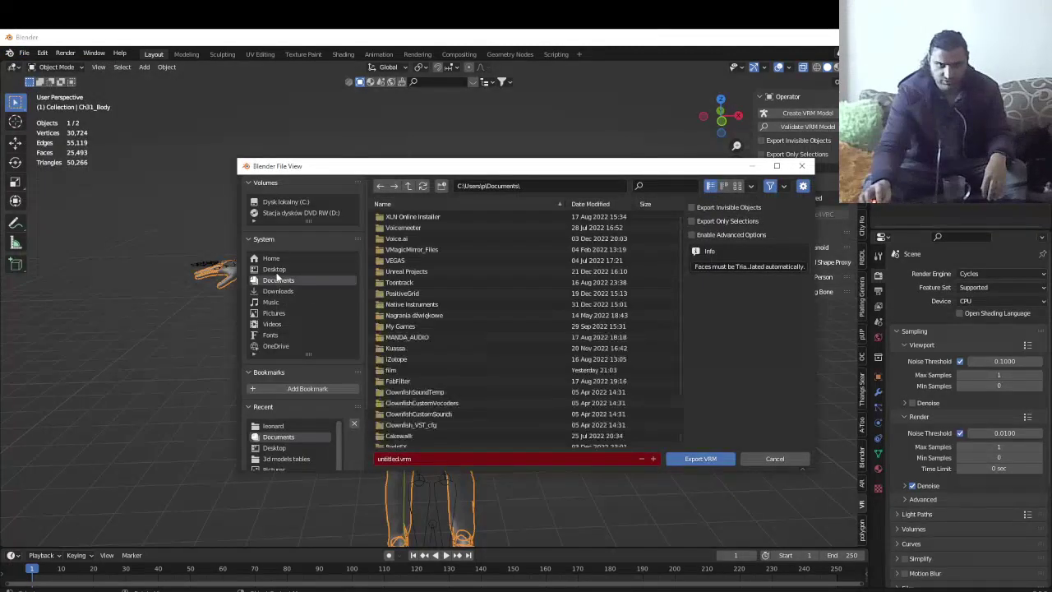
{"action": "left_click", "coordinate": [277, 270]}
{"action": "left_click", "coordinate": [792, 460]}
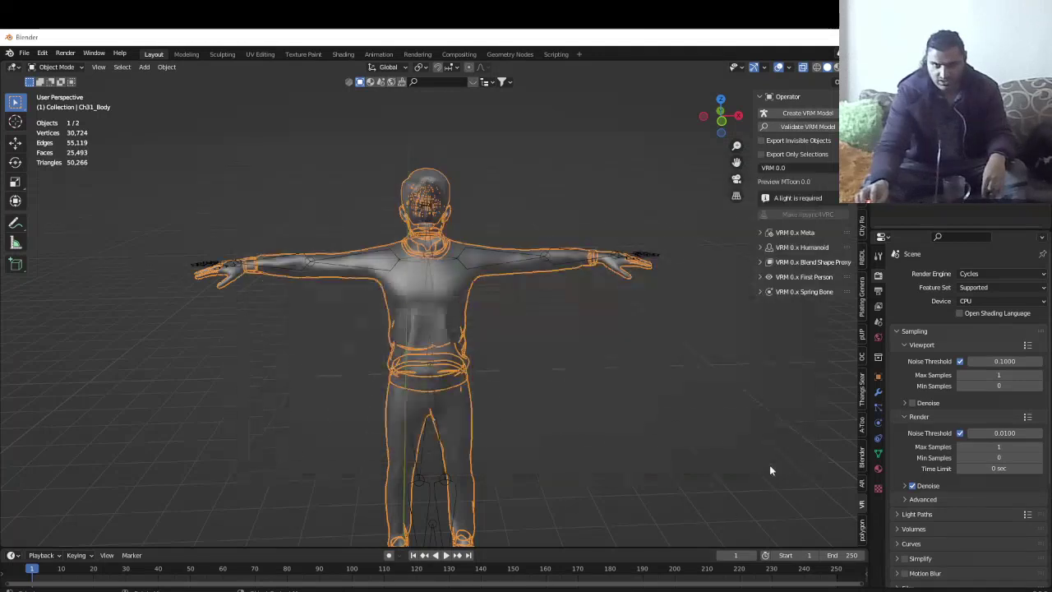
Inspect the rigged character from several angles and review the bone assignments in the VRM 0.x Humanoid settings
{"action": "middle_click_drag", "start_coordinate": [549, 305], "coordinate": [427, 305]}
{"action": "scroll", "coordinate": [427, 329], "scroll_direction": "up", "scroll_amount": 2}
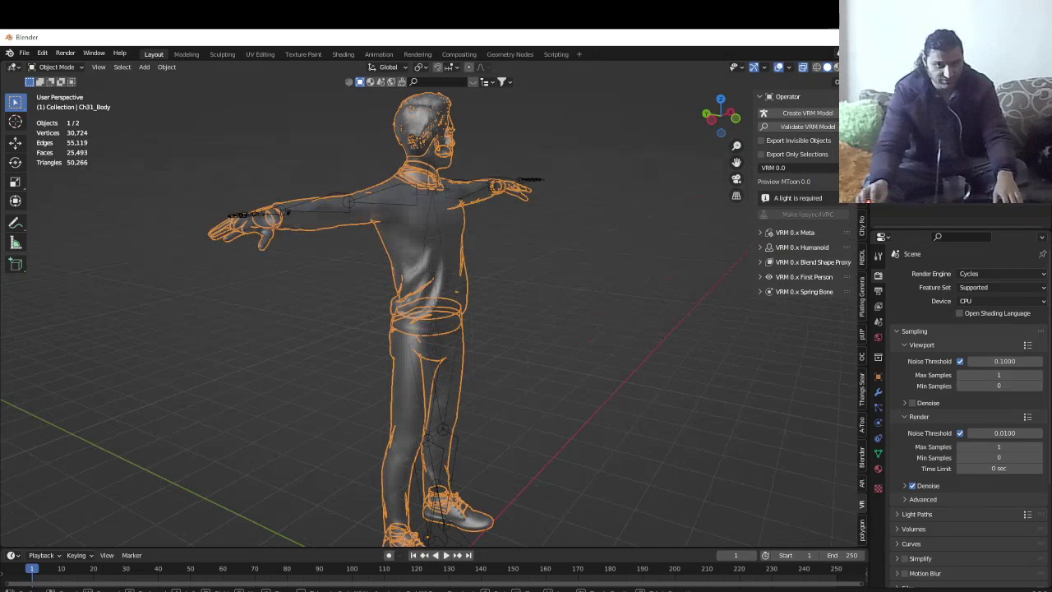
{"action": "middle_click_drag", "start_coordinate": [509, 304], "coordinate": [519, 308]}
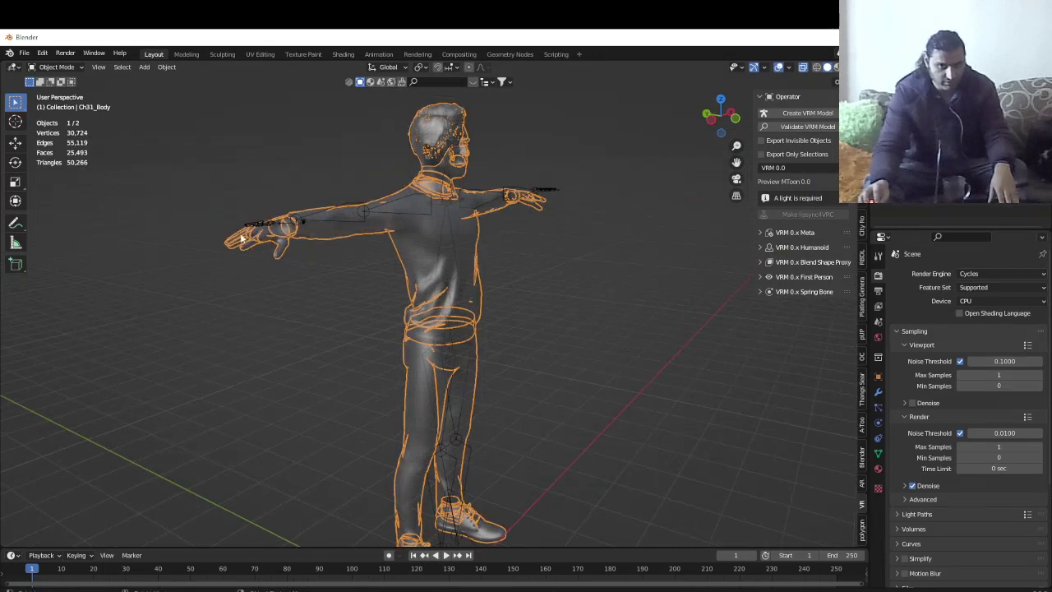
{"action": "middle_click_drag", "start_coordinate": [504, 297], "coordinate": [578, 356]}
{"action": "scroll", "coordinate": [576, 349], "scroll_direction": "up", "scroll_amount": 4}
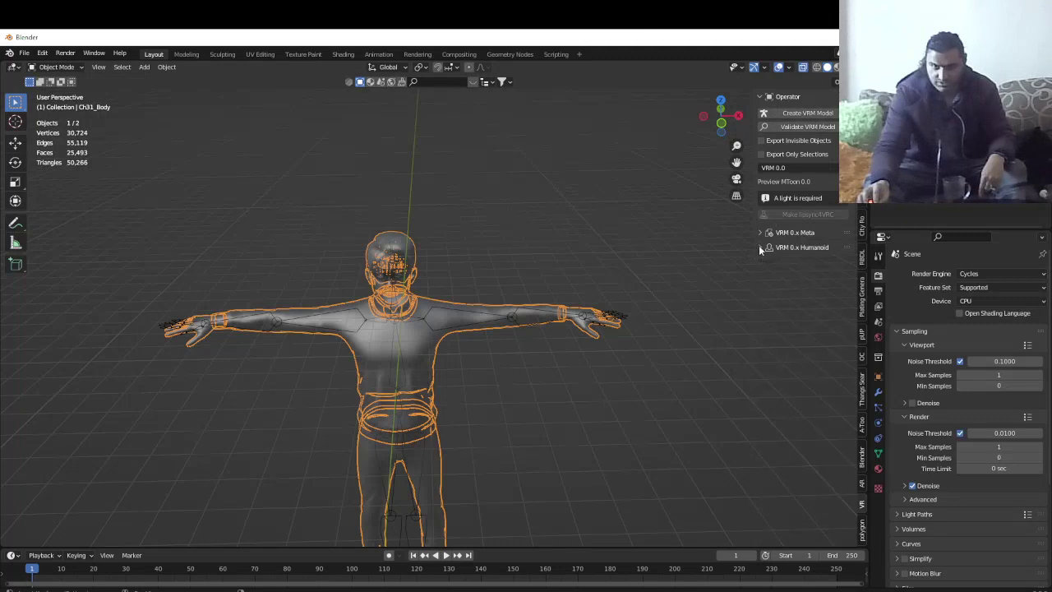
{"action": "left_click", "coordinate": [760, 247]}
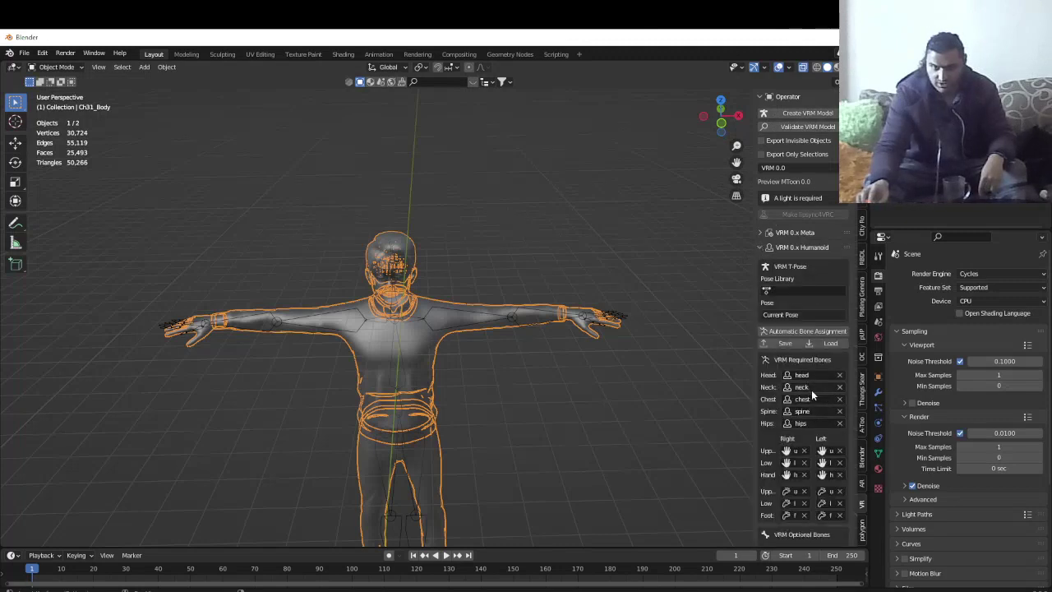
{"action": "middle_click_drag", "start_coordinate": [811, 390], "coordinate": [816, 302]}
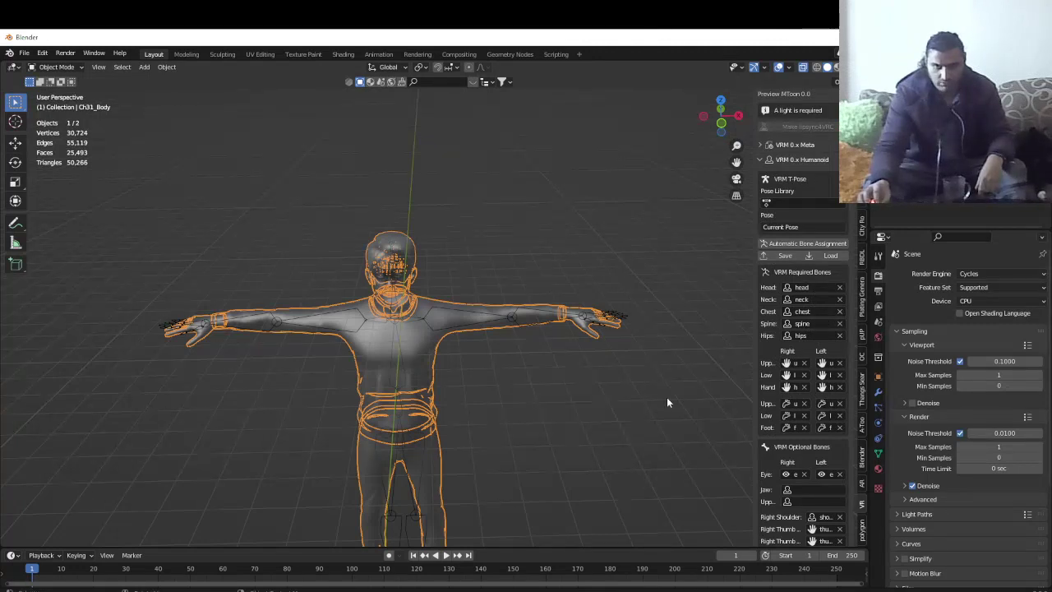
Review the VRM 0.x Humanoid bone, arm and leg settings and inspect the character's head and neck up close with the mesh deselected
{"action": "scroll", "coordinate": [793, 347], "scroll_direction": "down", "scroll_amount": 4}
{"action": "scroll", "coordinate": [793, 347], "scroll_direction": "down", "scroll_amount": 15}
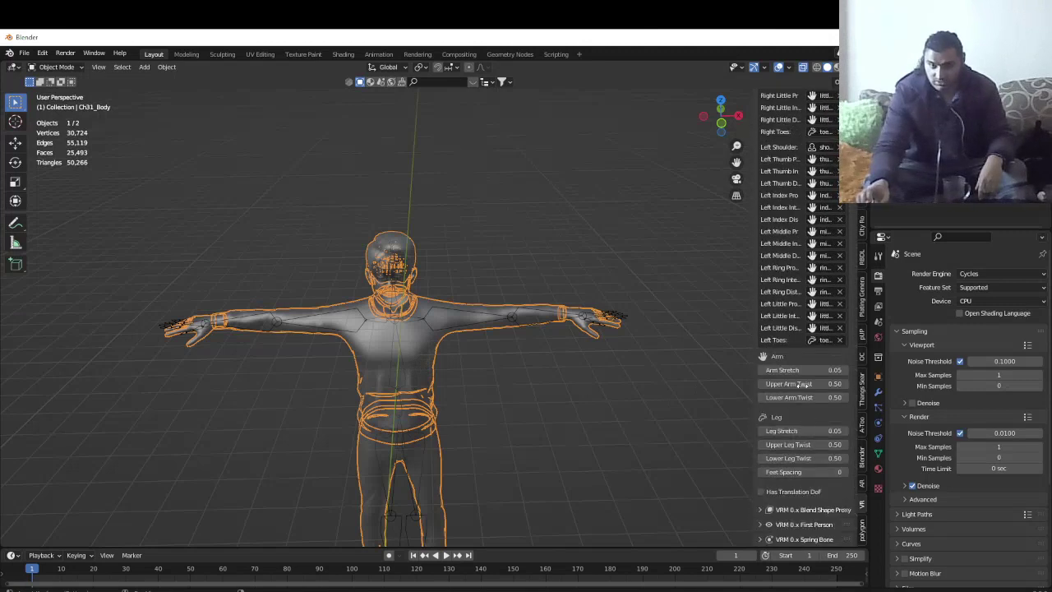
{"action": "scroll", "coordinate": [801, 384], "scroll_direction": "up", "scroll_amount": 15}
{"action": "scroll", "coordinate": [808, 362], "scroll_direction": "up", "scroll_amount": 5}
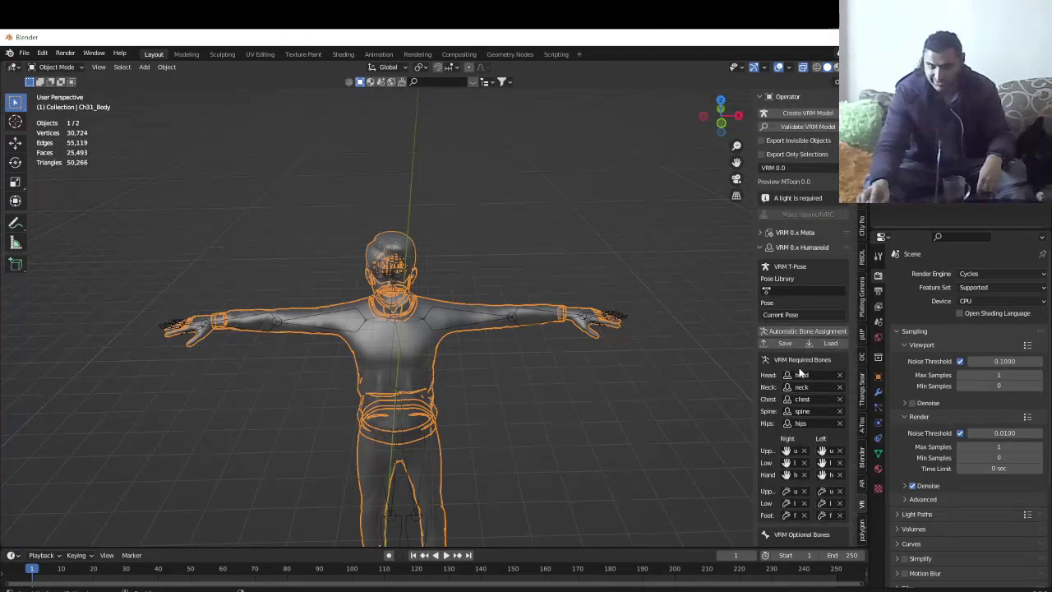
{"action": "key", "text": "shift+grave"}
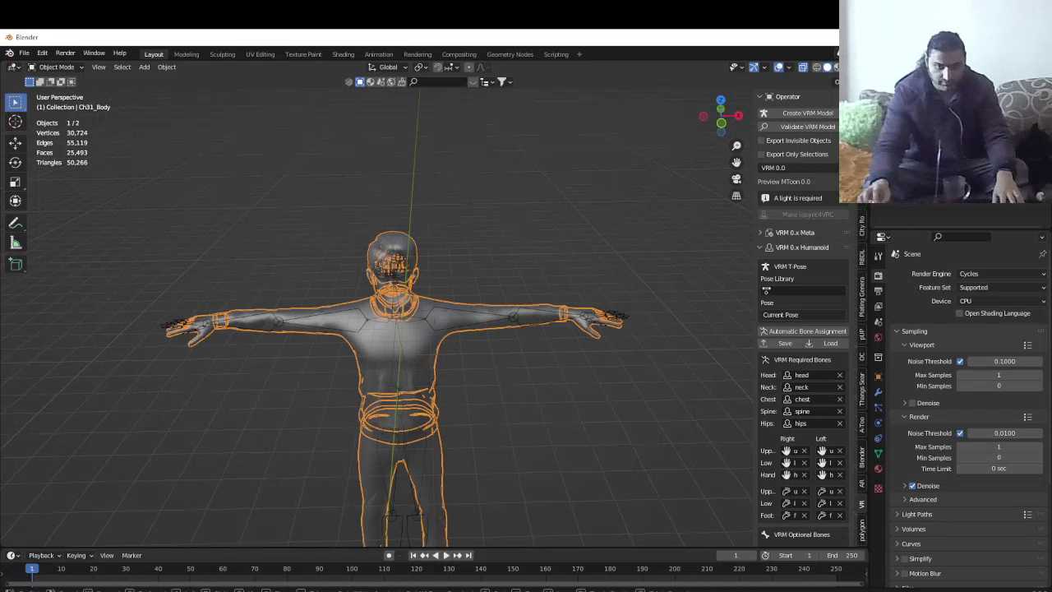
{"action": "key", "text": "w"}
{"action": "middle_click_drag", "start_coordinate": [564, 329], "coordinate": [564, 367]}
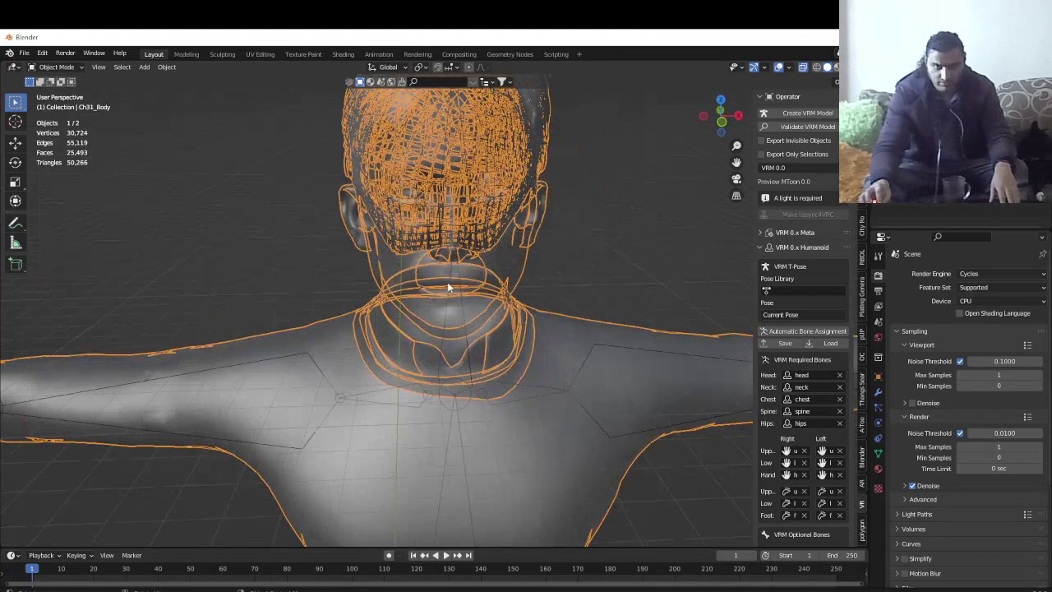
{"action": "left_click", "coordinate": [570, 241]}
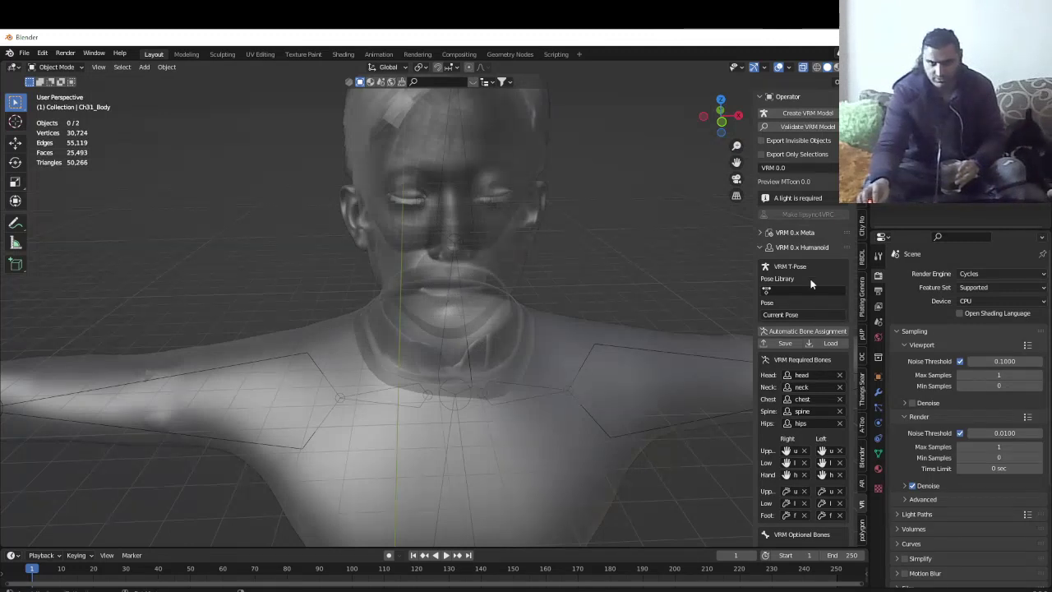
{"action": "scroll", "coordinate": [812, 303], "scroll_direction": "down", "scroll_amount": 3}
{"action": "scroll", "coordinate": [807, 388], "scroll_direction": "down", "scroll_amount": 6}
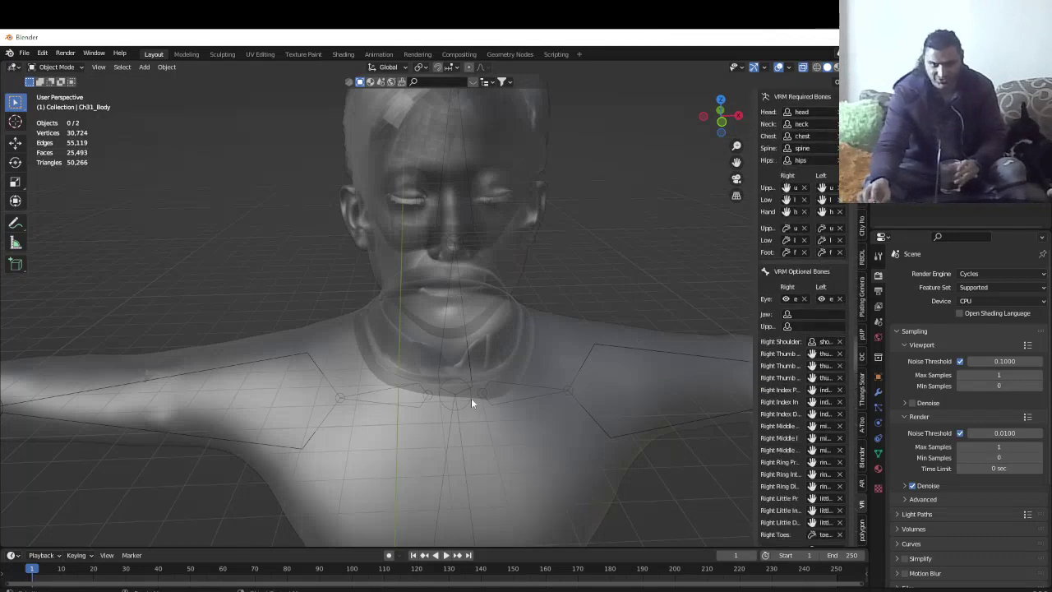
{"action": "left_click", "coordinate": [436, 589]}
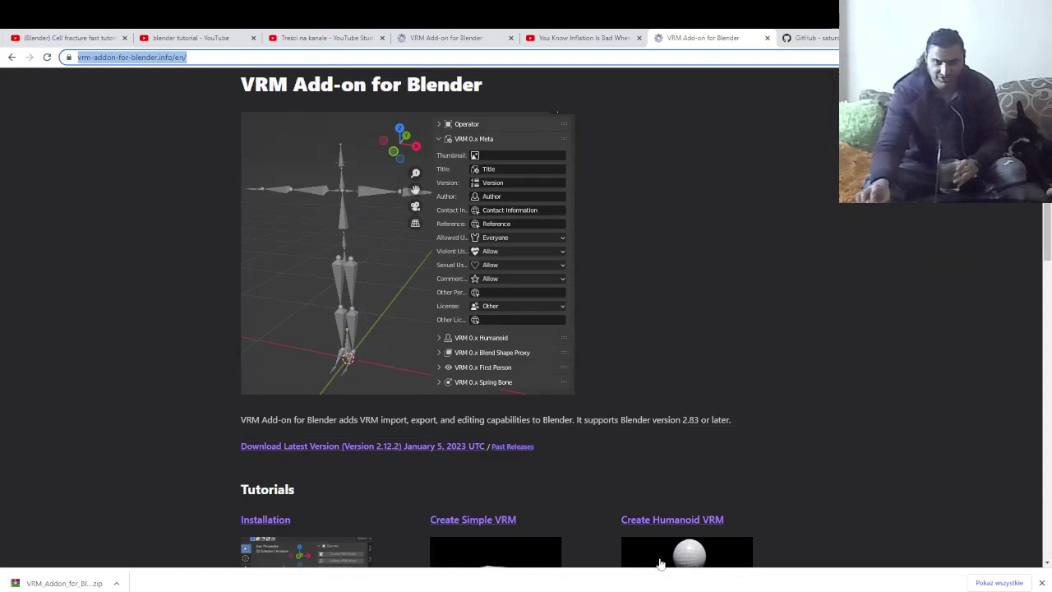
{"action": "key", "text": "alt+Tab"}
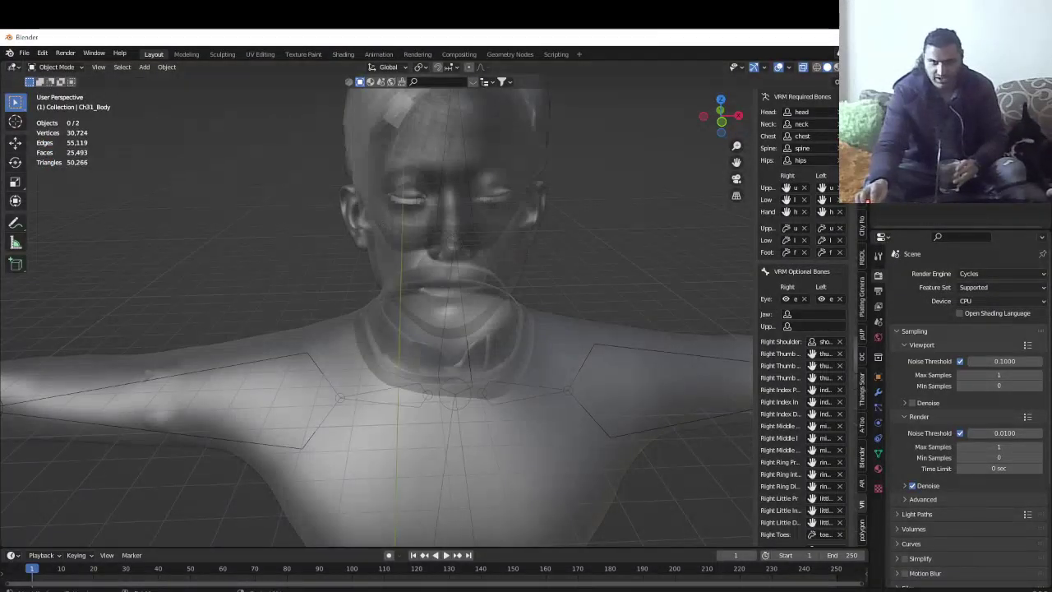
{"action": "scroll", "coordinate": [802, 152], "scroll_direction": "up", "scroll_amount": 8}
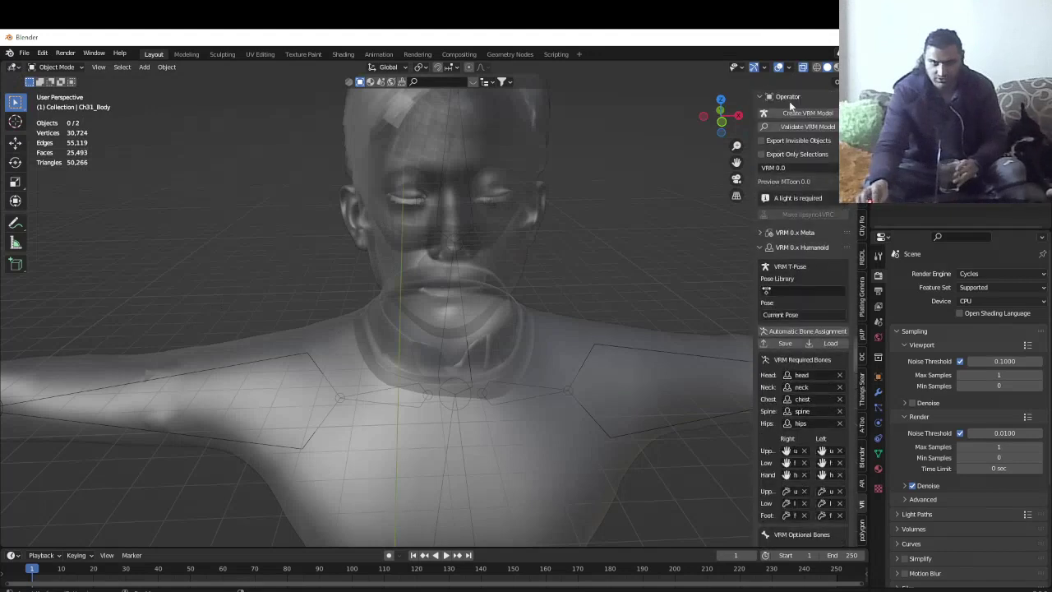
{"action": "scroll", "coordinate": [444, 284], "scroll_direction": "down", "scroll_amount": 10}
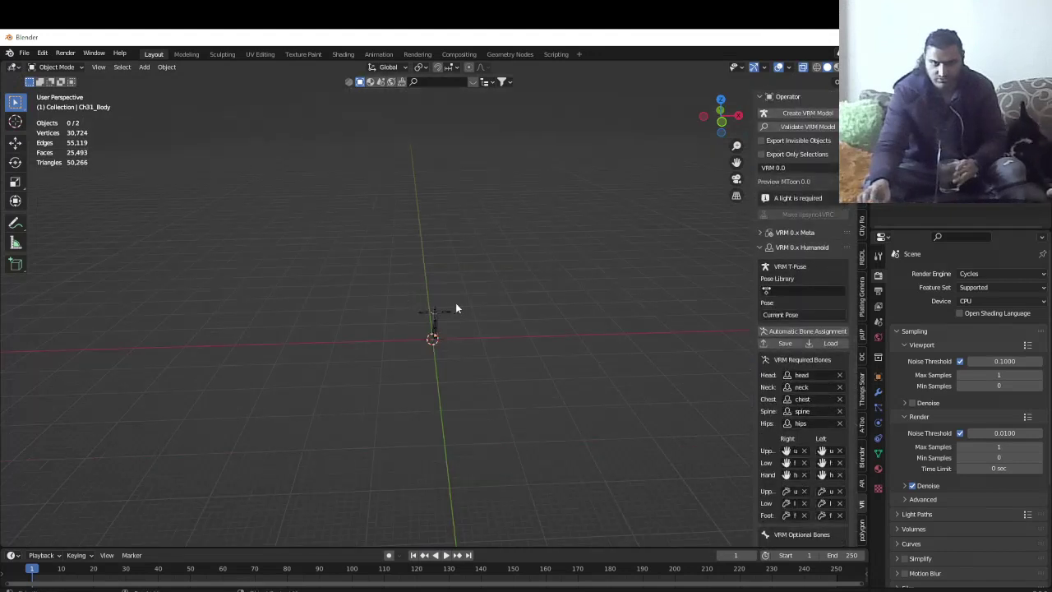
{"action": "scroll", "coordinate": [444, 297], "scroll_direction": "up", "scroll_amount": 4}
{"action": "scroll", "coordinate": [436, 357], "scroll_direction": "up", "scroll_amount": 8}
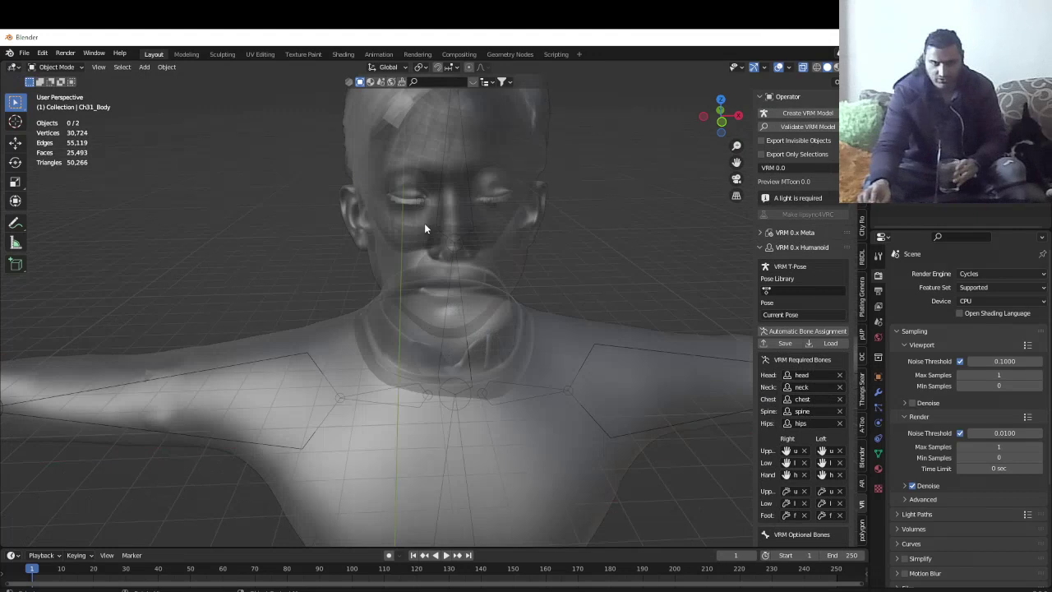
{"action": "scroll", "coordinate": [397, 342], "scroll_direction": "down", "scroll_amount": 10}
{"action": "scroll", "coordinate": [424, 356], "scroll_direction": "up", "scroll_amount": 10}
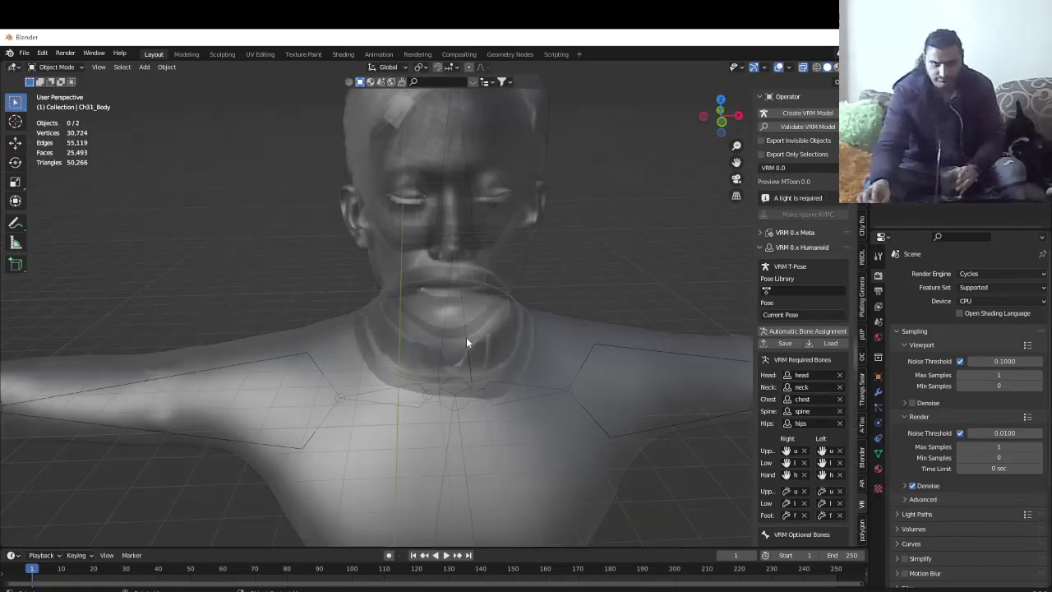
Select the joined character mesh and open the list of export formats
{"action": "left_click", "coordinate": [304, 389]}
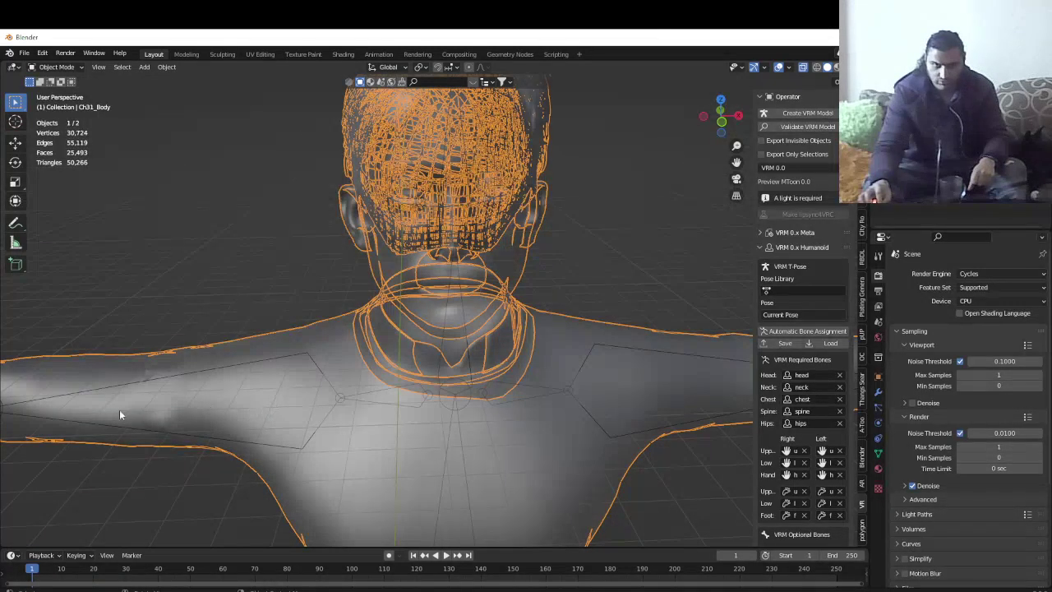
{"action": "left_click", "coordinate": [207, 257]}
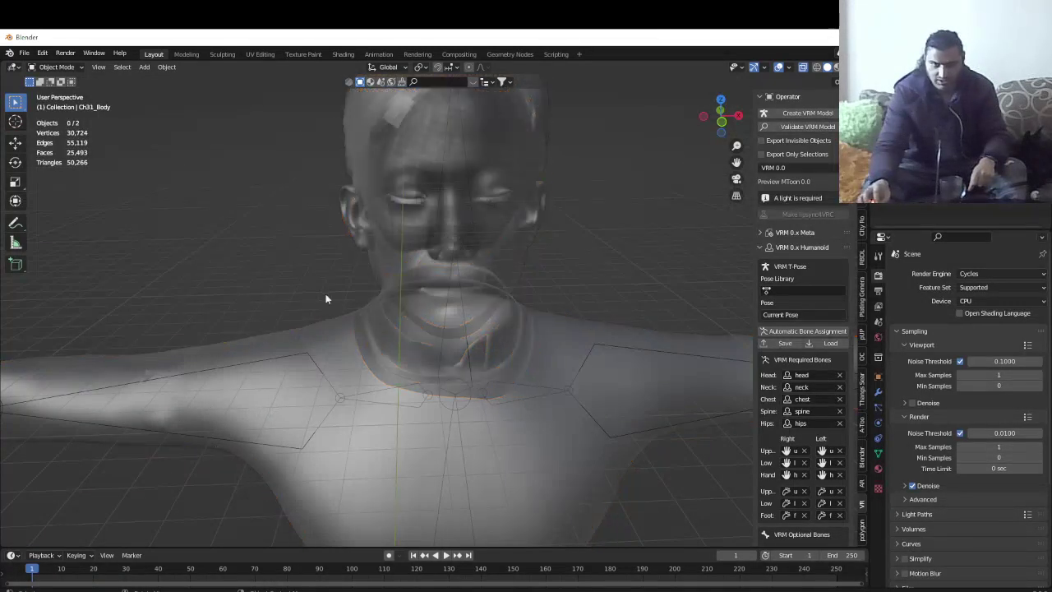
{"action": "key", "text": "a"}
{"action": "left_click", "coordinate": [24, 53]}
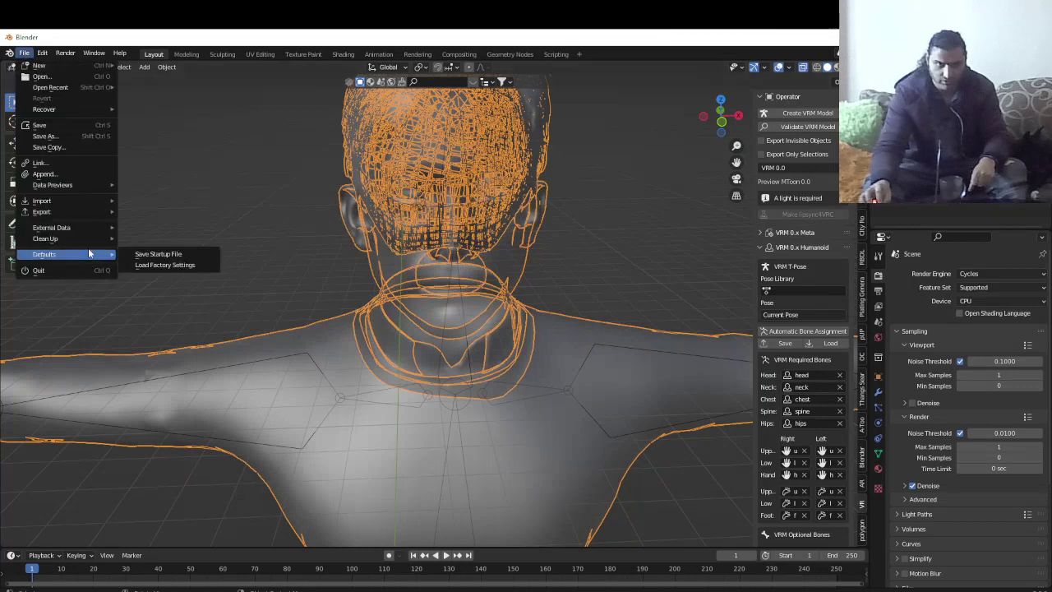
{"action": "mouse_move", "coordinate": [80, 214]}
{"action": "left_click", "coordinate": [161, 368]}
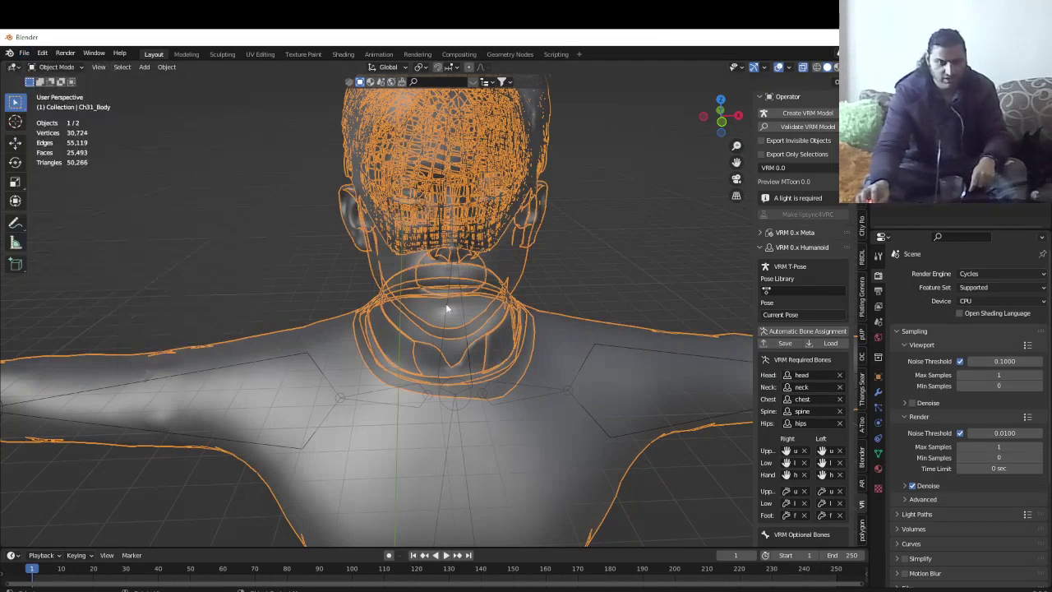
Examine the optional bone assignments, the arm and leg settings and the VRM 0.x First Person settings of the armature
{"action": "scroll", "coordinate": [812, 387], "scroll_direction": "down", "scroll_amount": 15}
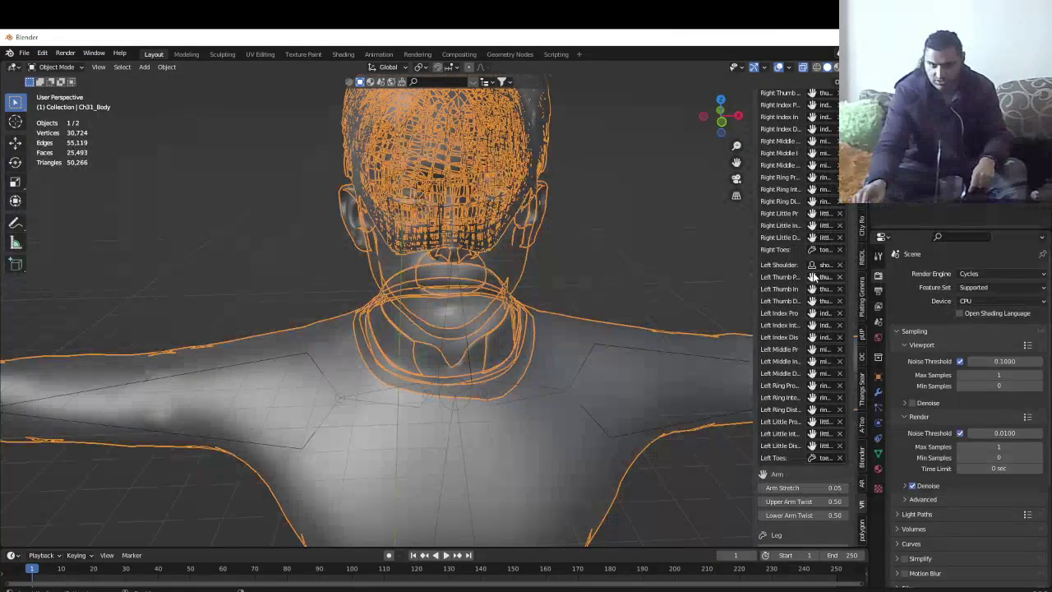
{"action": "scroll", "coordinate": [764, 512], "scroll_direction": "down", "scroll_amount": 3}
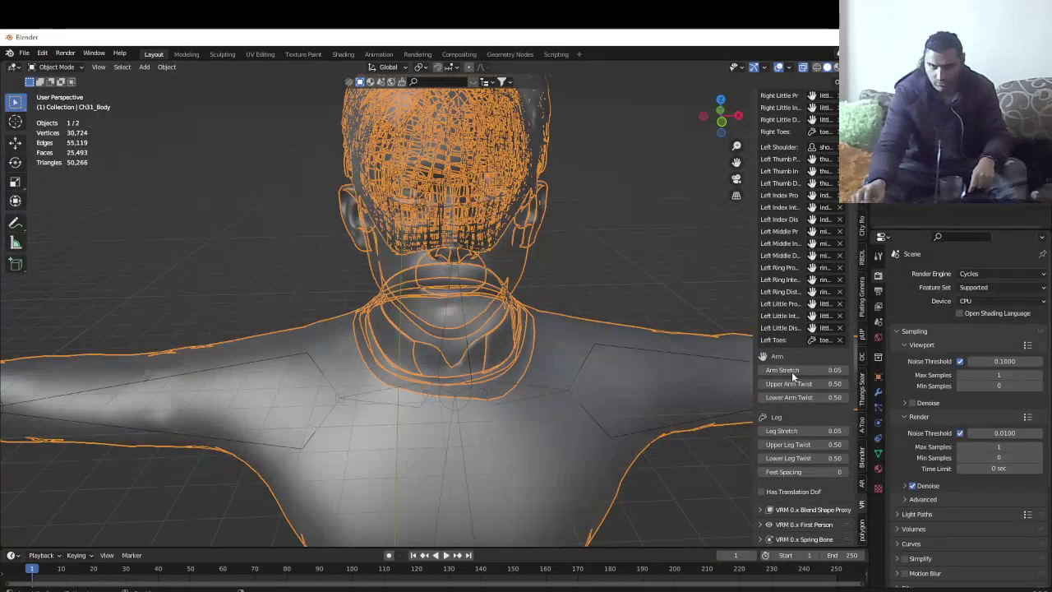
{"action": "left_click", "coordinate": [761, 525]}
{"action": "scroll", "coordinate": [796, 445], "scroll_direction": "down", "scroll_amount": 5}
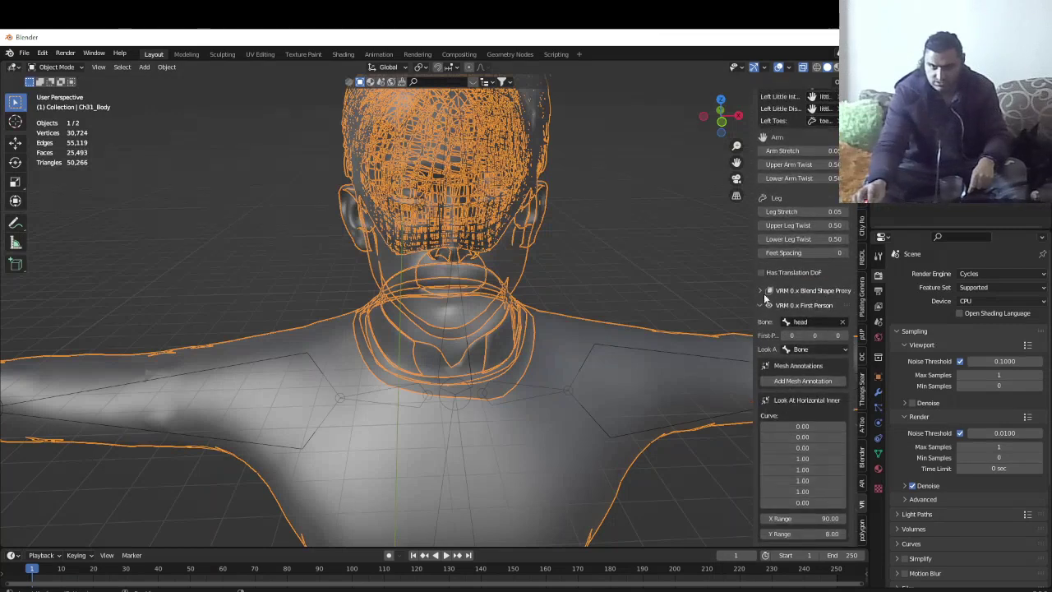
{"action": "left_click", "coordinate": [760, 306]}
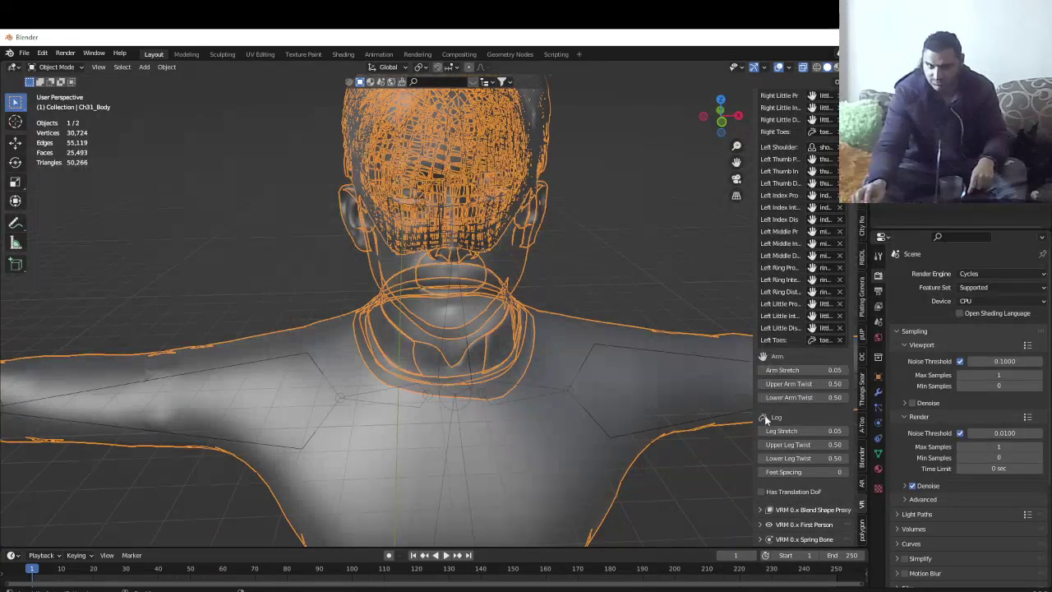
{"action": "scroll", "coordinate": [796, 391], "scroll_direction": "up", "scroll_amount": 10}
{"action": "scroll", "coordinate": [810, 384], "scroll_direction": "up", "scroll_amount": 2}
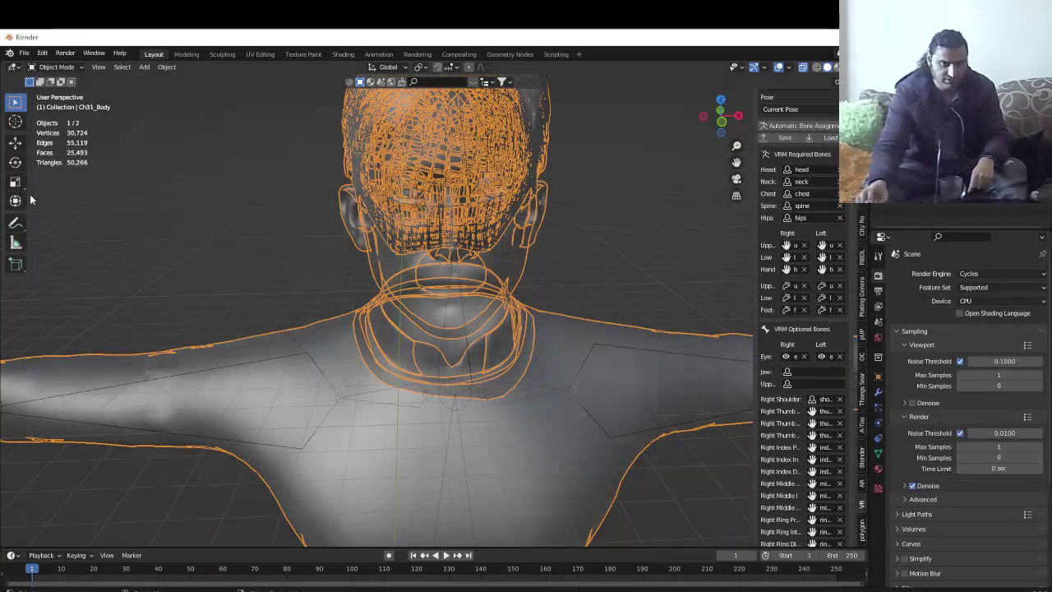